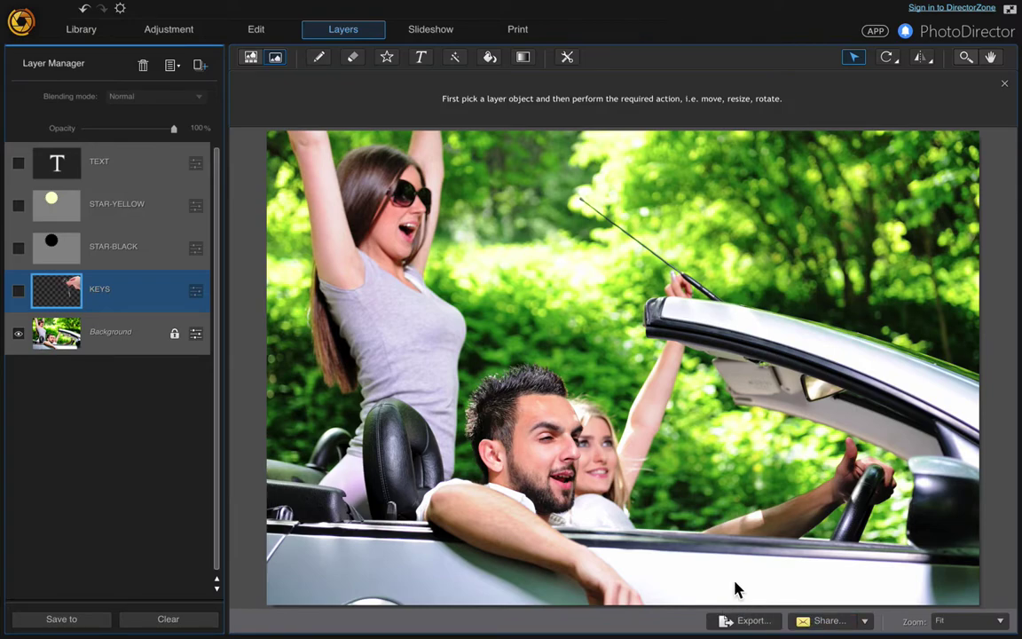
# Step: Make the KEYS, STAR-BLACK, STAR-YELLOW and TEXT layers visible to preview them
pyautogui.click(19, 291)
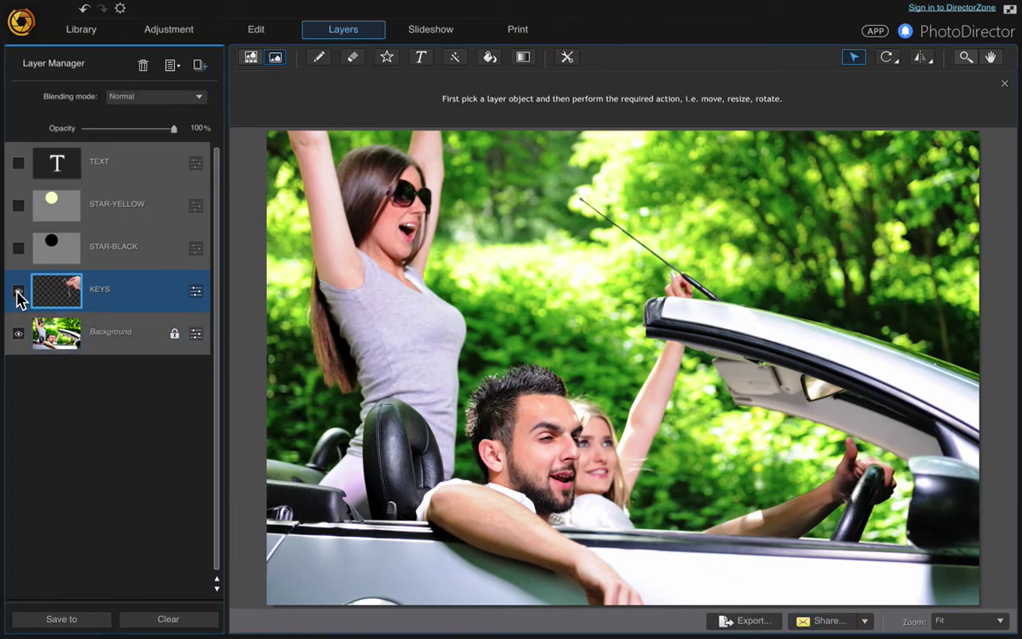
pyautogui.click(19, 293)
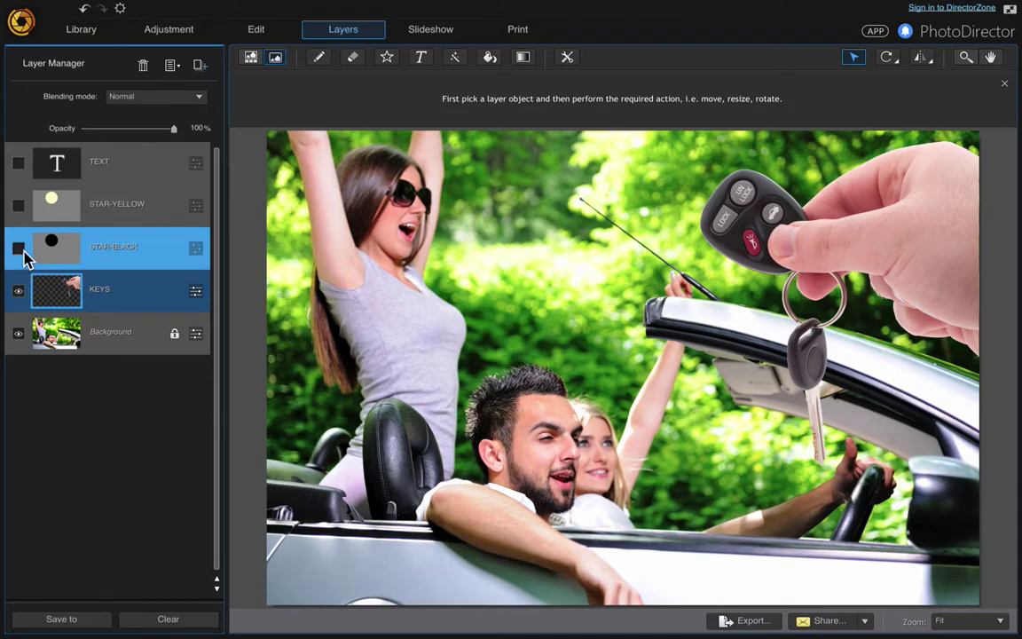
pyautogui.click(18, 249)
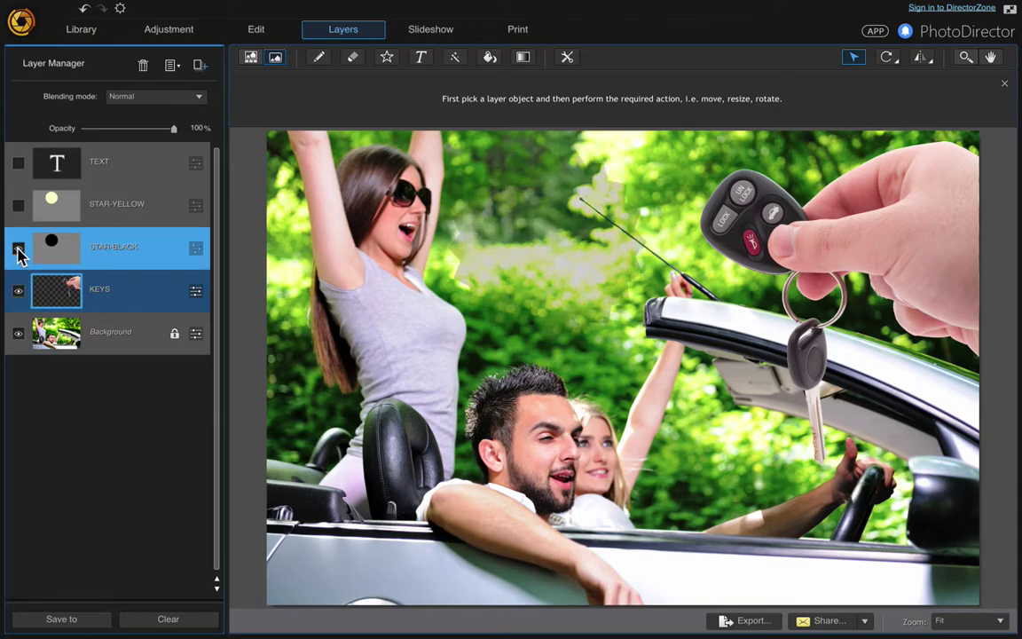
pyautogui.click(18, 207)
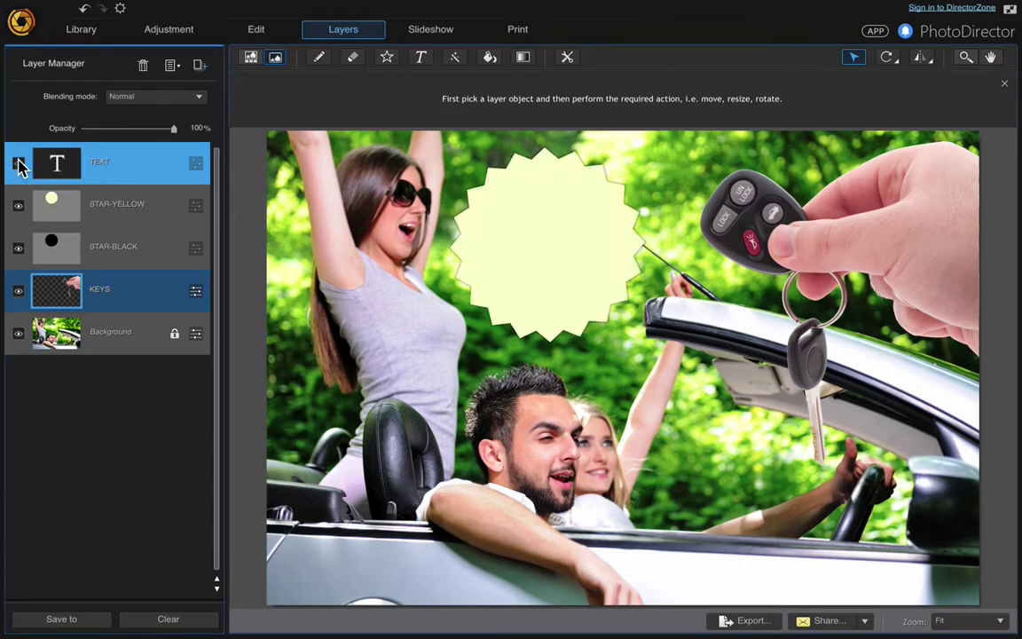
pyautogui.click(19, 164)
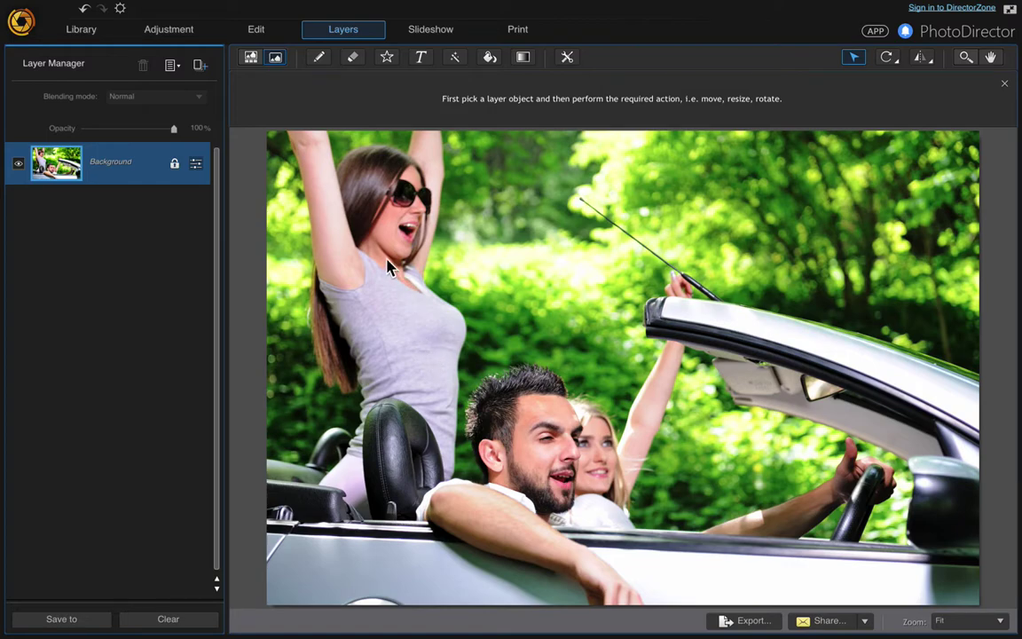
# Step: Add holding keys.jpg as a new photo layer above the background
pyautogui.click(199, 69)
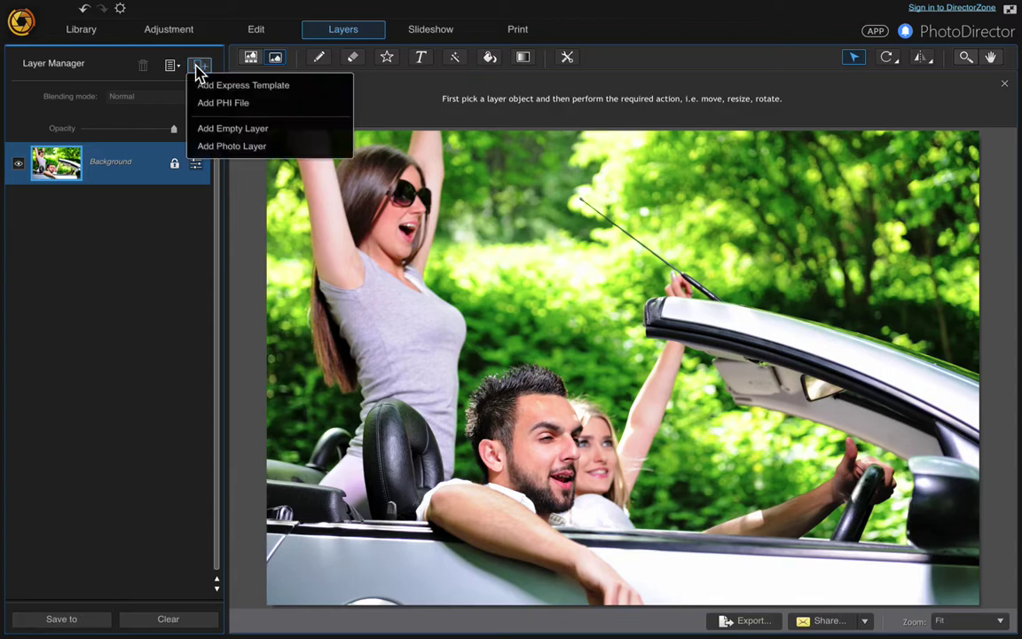
pyautogui.click(232, 147)
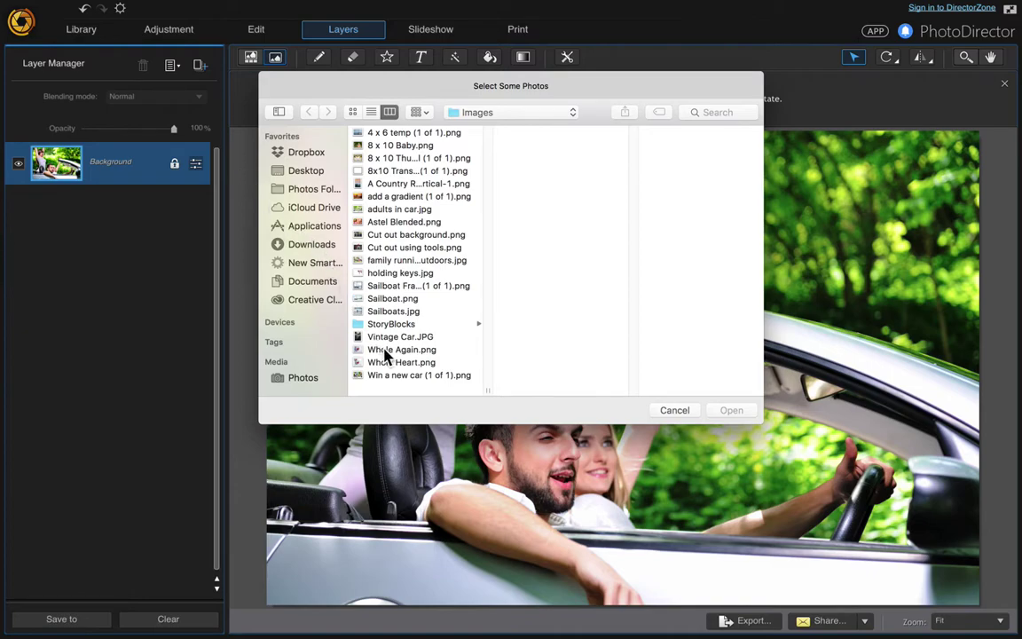
pyautogui.doubleClick(398, 274)
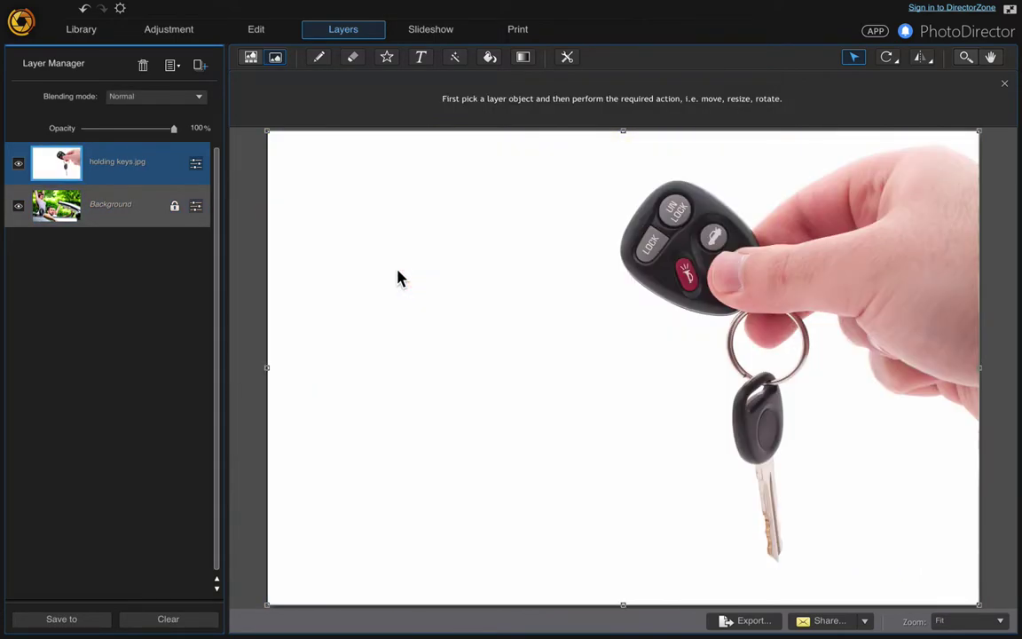
# Step: Magic-wand select the white backdrop around the hand and delete it
pyautogui.click(455, 62)
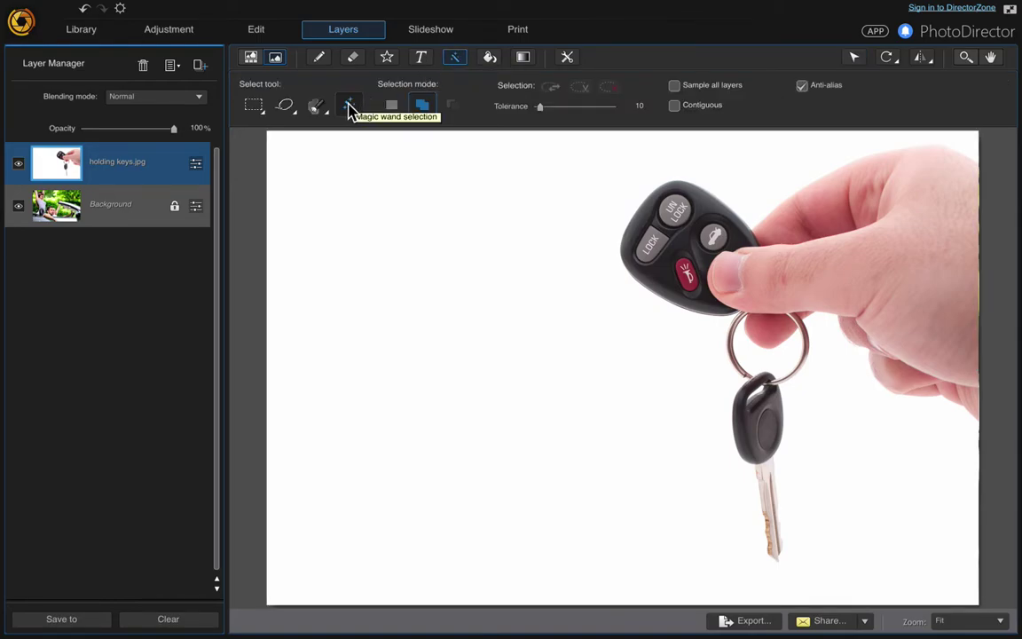
pyautogui.click(349, 109)
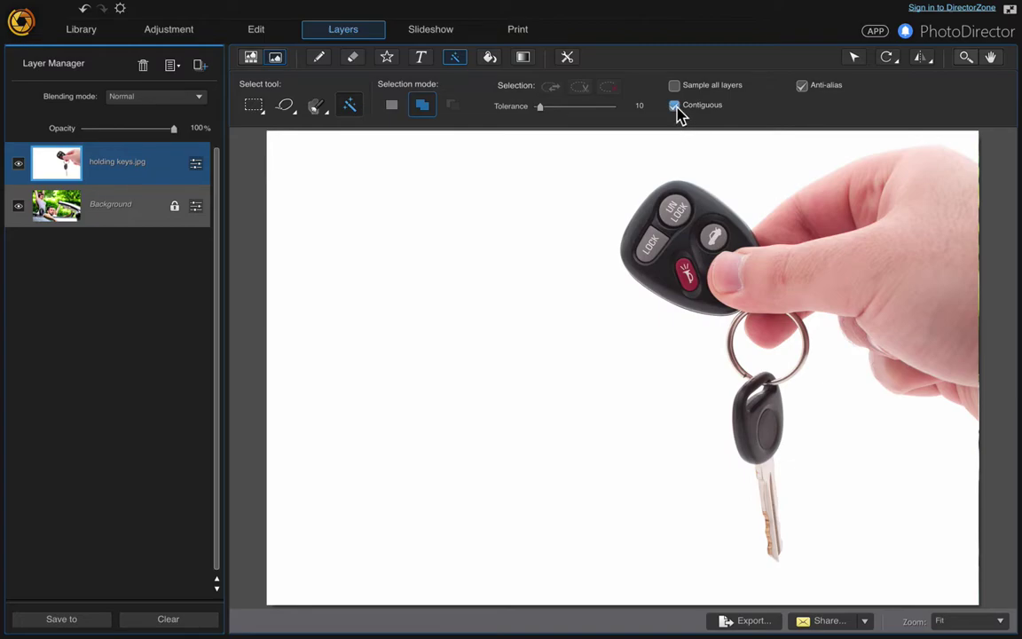
pyautogui.click(486, 198)
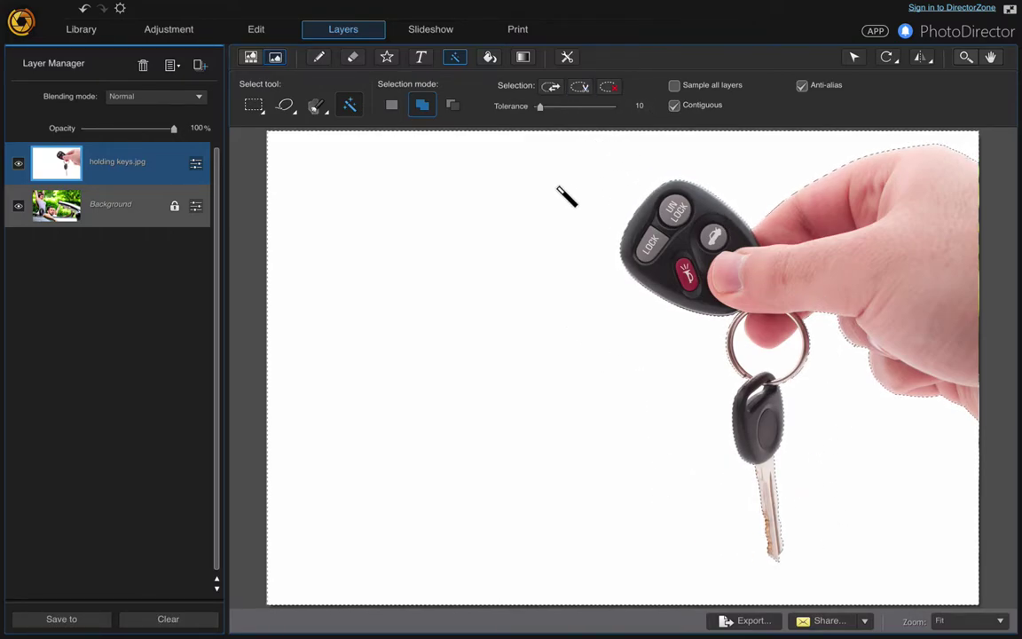
pyautogui.click(581, 92)
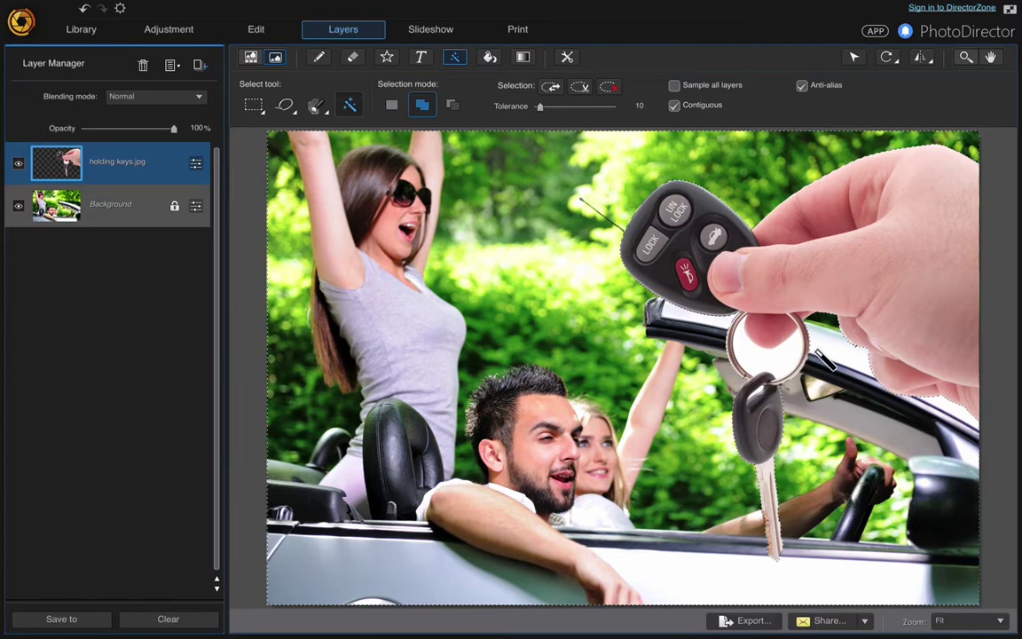
# Step: Undo the deletion and reselect all the white backdrop with Contiguous turned off
pyautogui.click(83, 8)
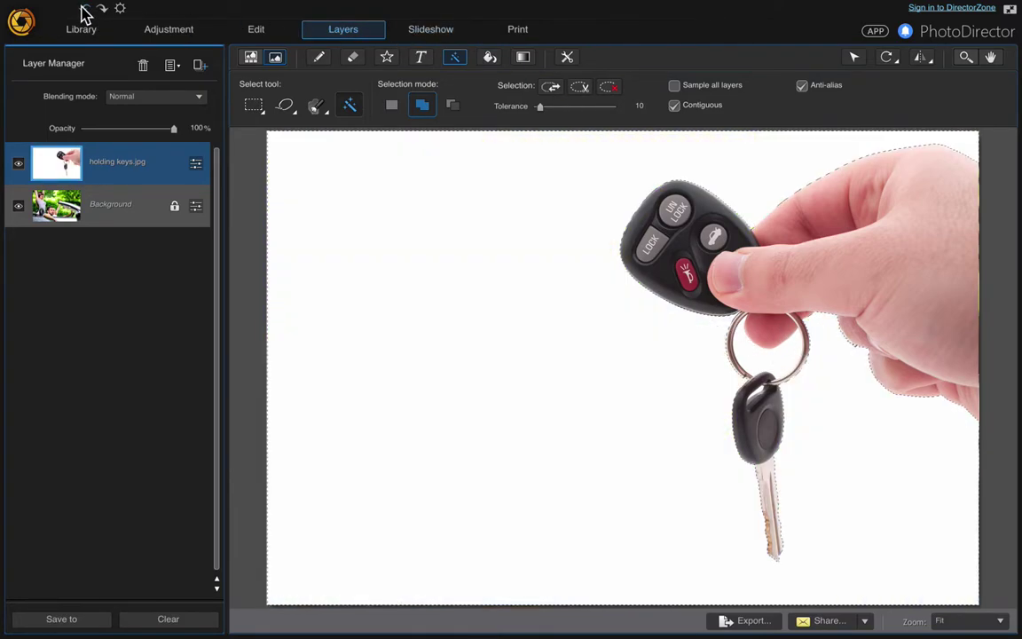
pyautogui.click(609, 89)
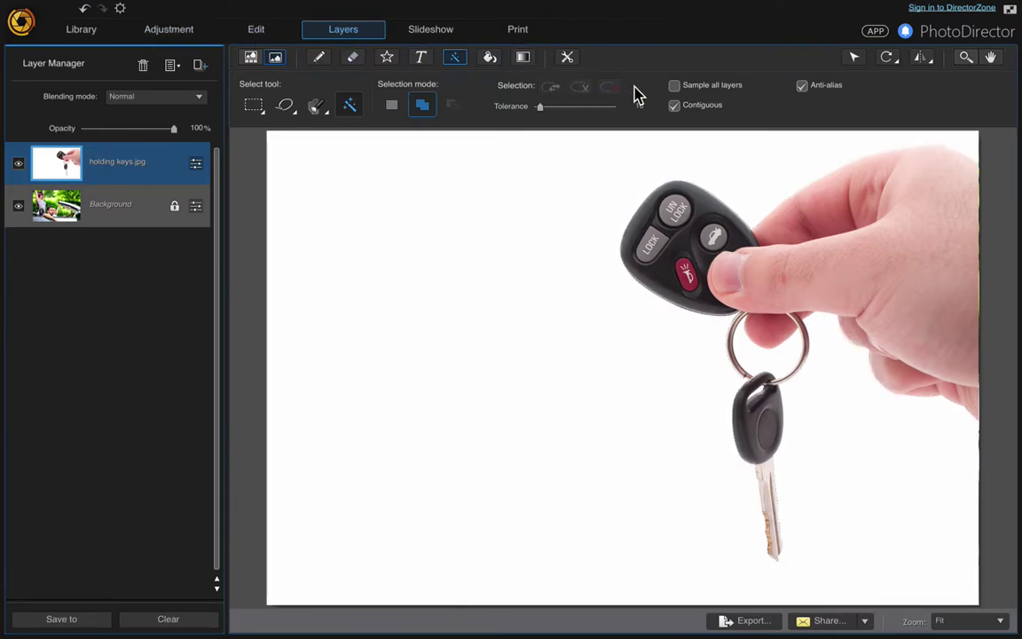
pyautogui.click(674, 107)
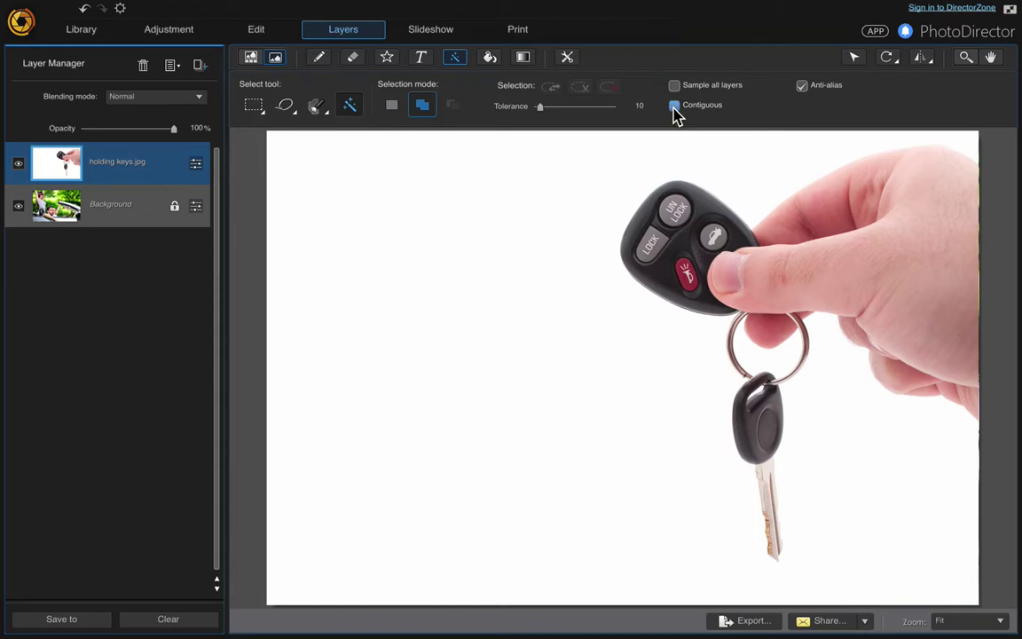
pyautogui.click(582, 187)
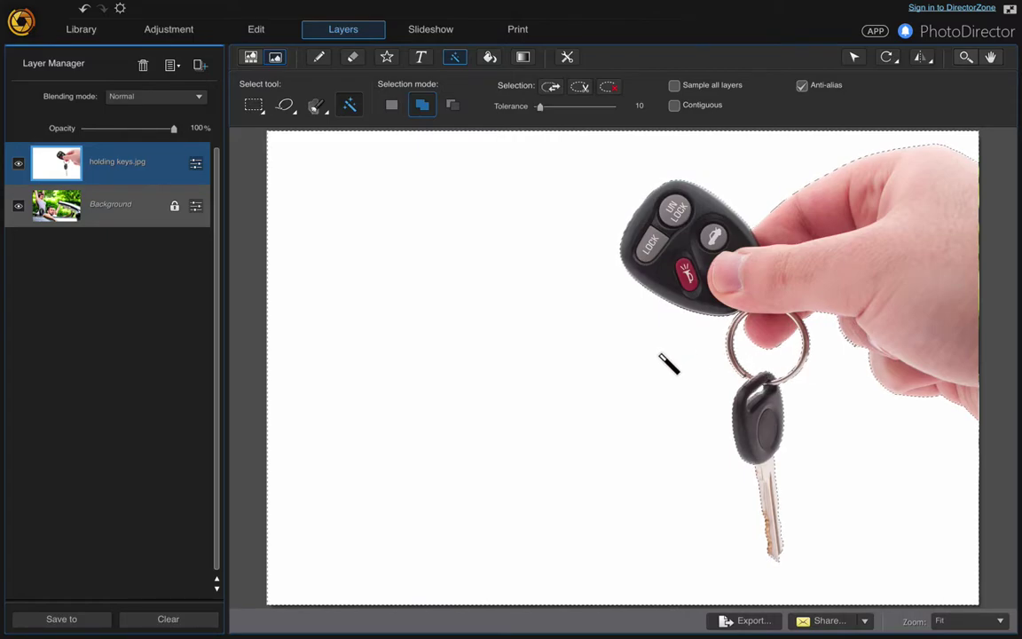
# Step: Delete the selected white backdrop from the keys layer and deselect
pyautogui.click(581, 91)
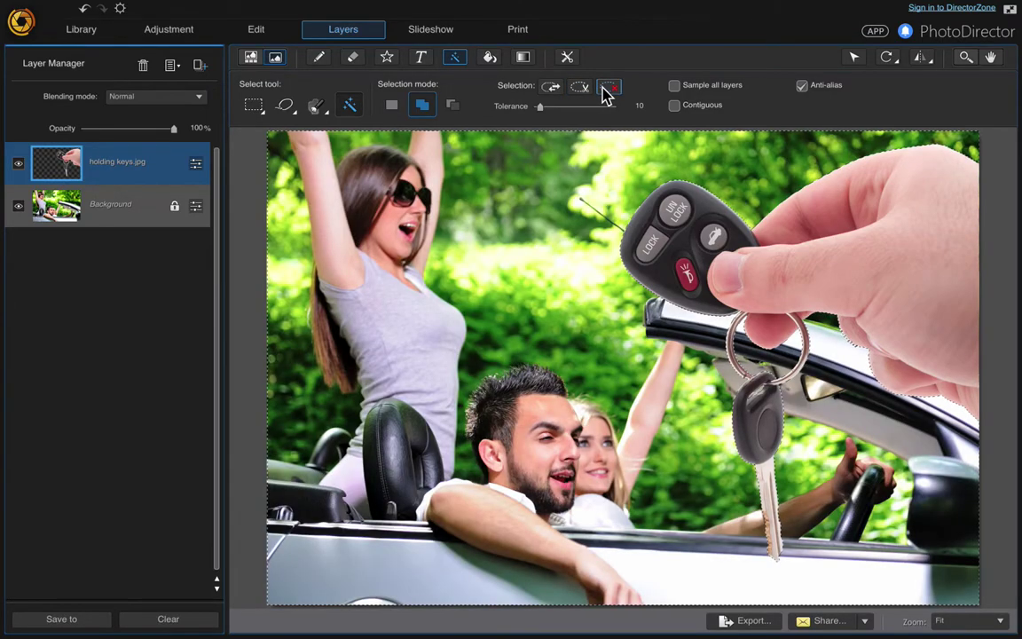
pyautogui.click(607, 88)
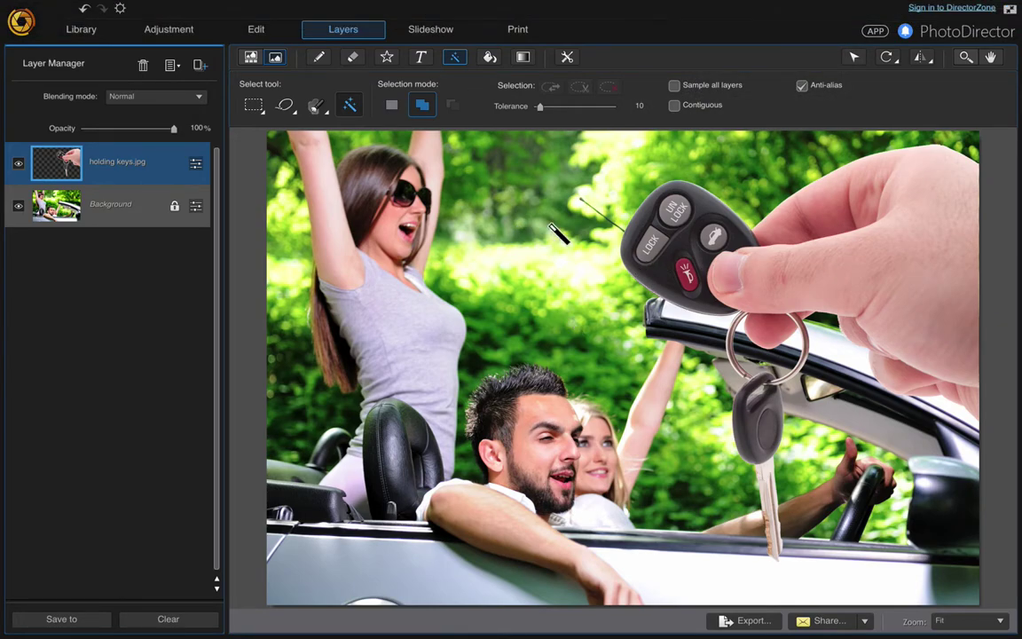
# Step: Scale the hand-and-keys layer down toward the upper right of the car photo
pyautogui.click(852, 61)
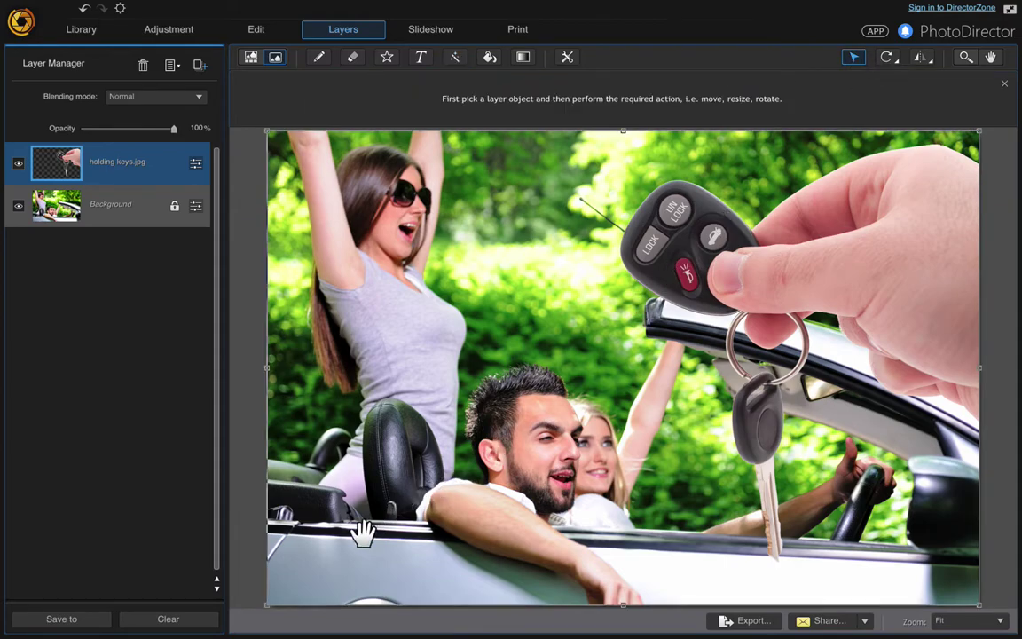
pyautogui.moveTo(268, 605); pyautogui.dragTo(457, 497)
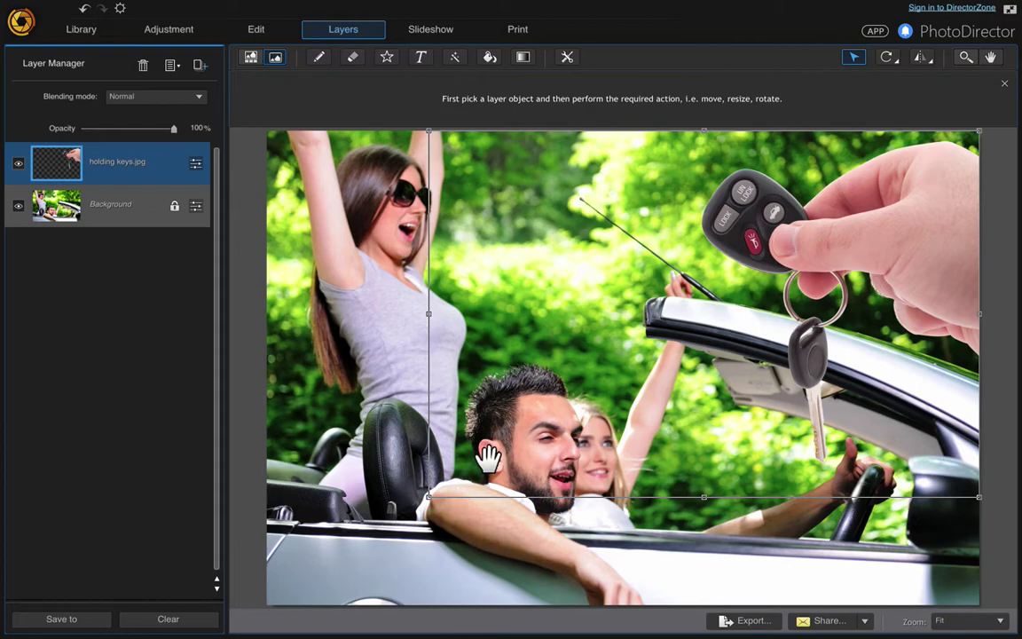
pyautogui.click(131, 217)
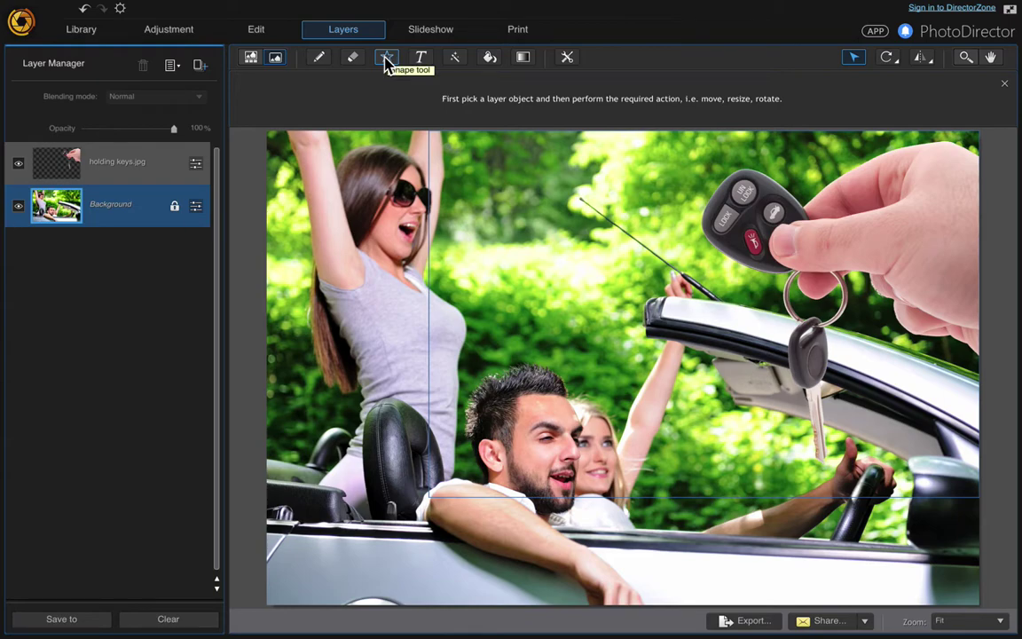
pyautogui.click(149, 167)
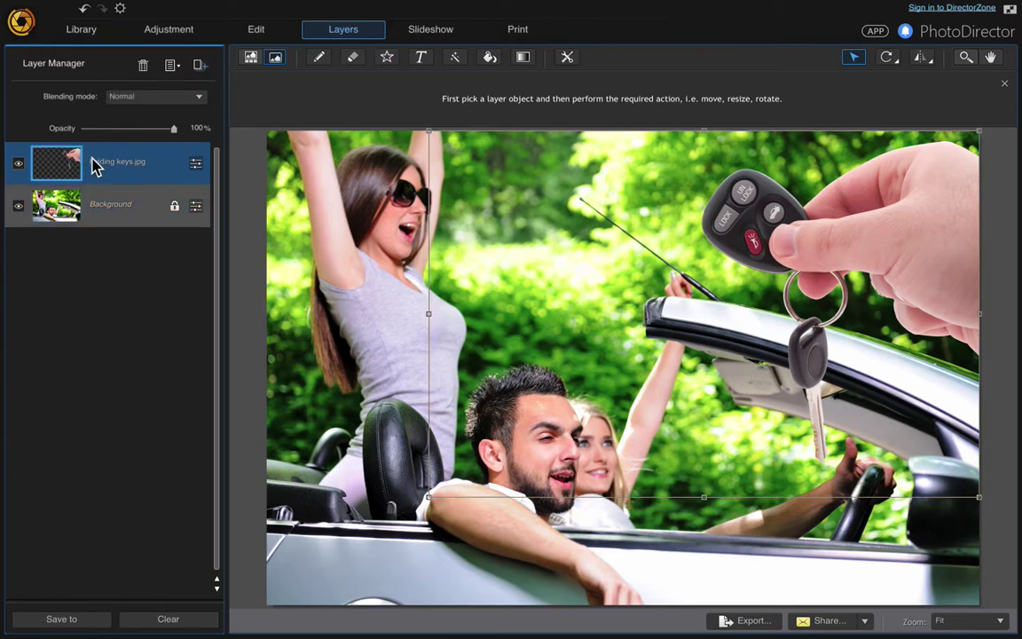
# Step: Add a new empty layer, Layer 8, above holding keys.jpg
pyautogui.click(201, 68)
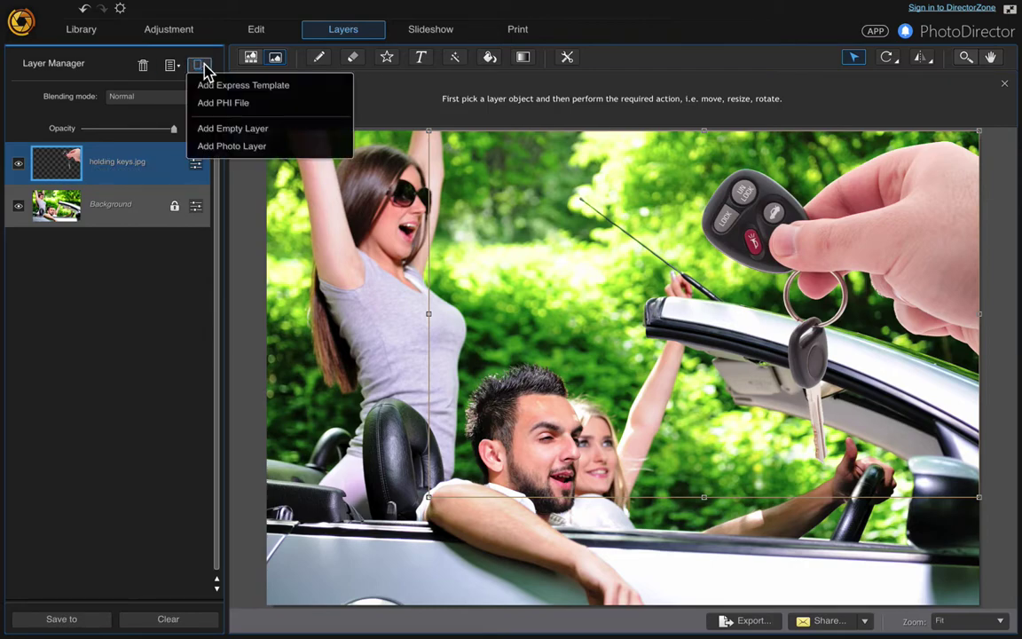
pyautogui.click(220, 133)
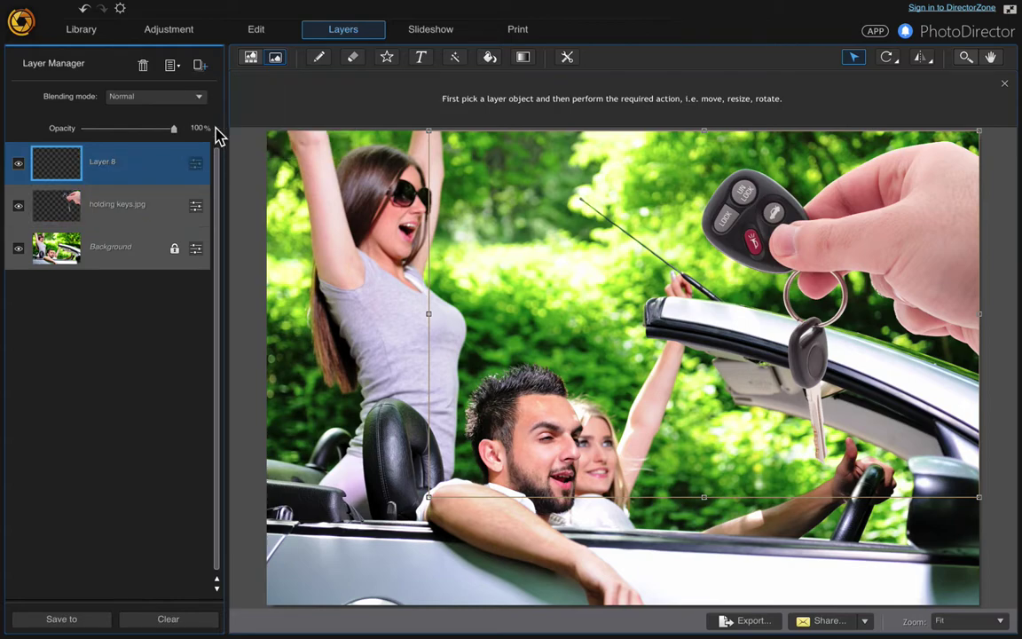
# Step: Draw a black star shape near the top centre on Layer 8
pyautogui.click(391, 59)
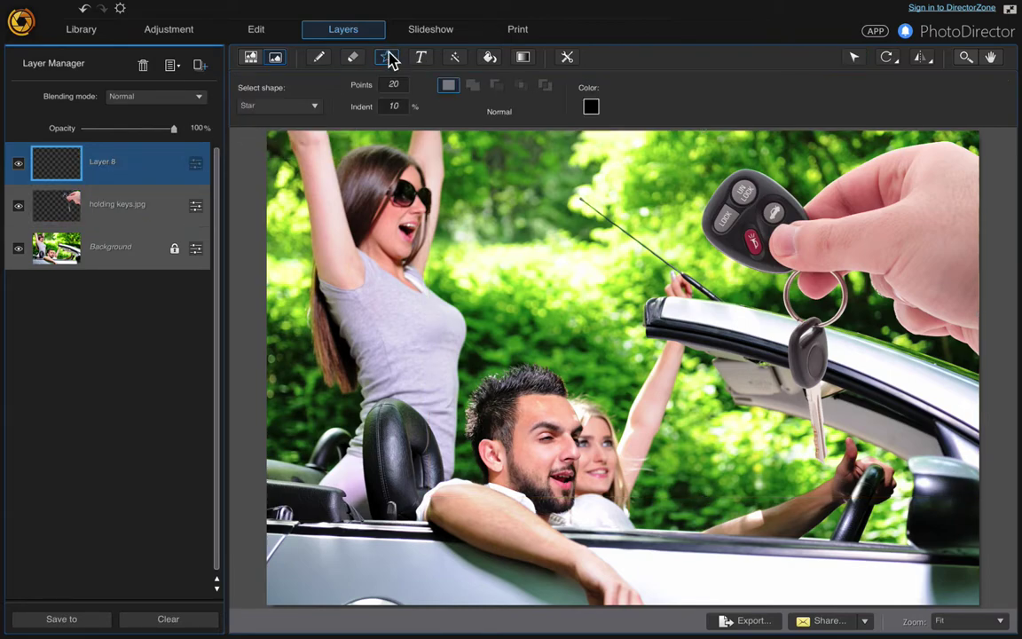
pyautogui.click(315, 108)
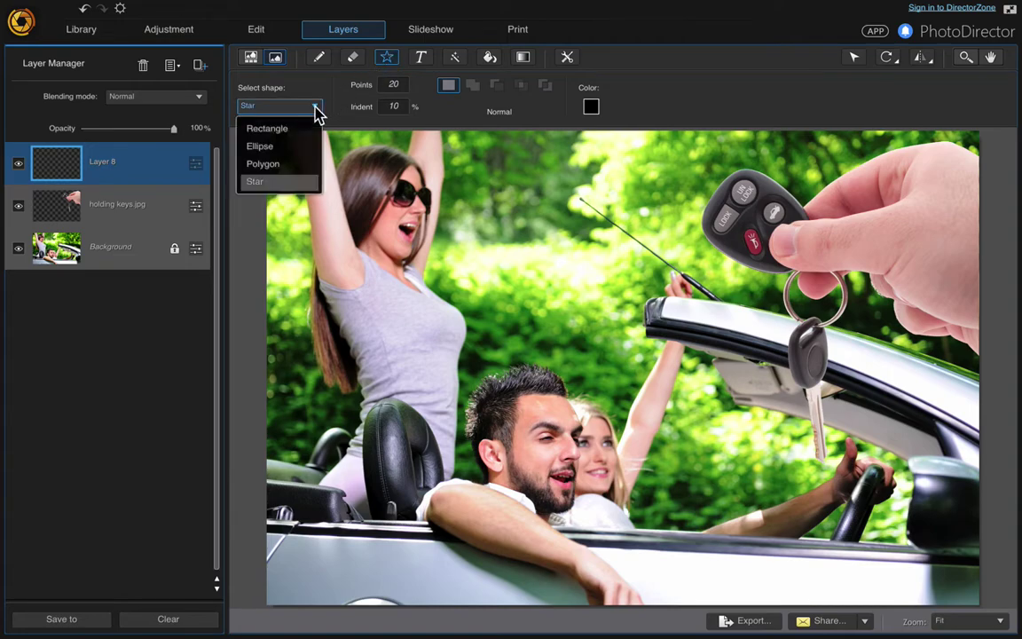
pyautogui.click(292, 181)
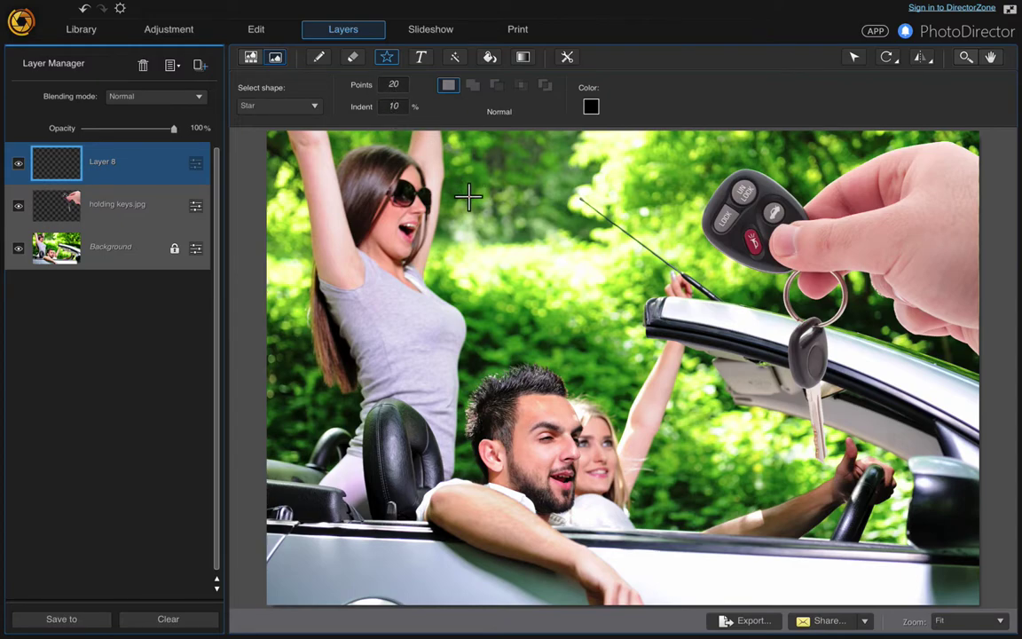
pyautogui.moveTo(466, 192); pyautogui.dragTo(538, 257)
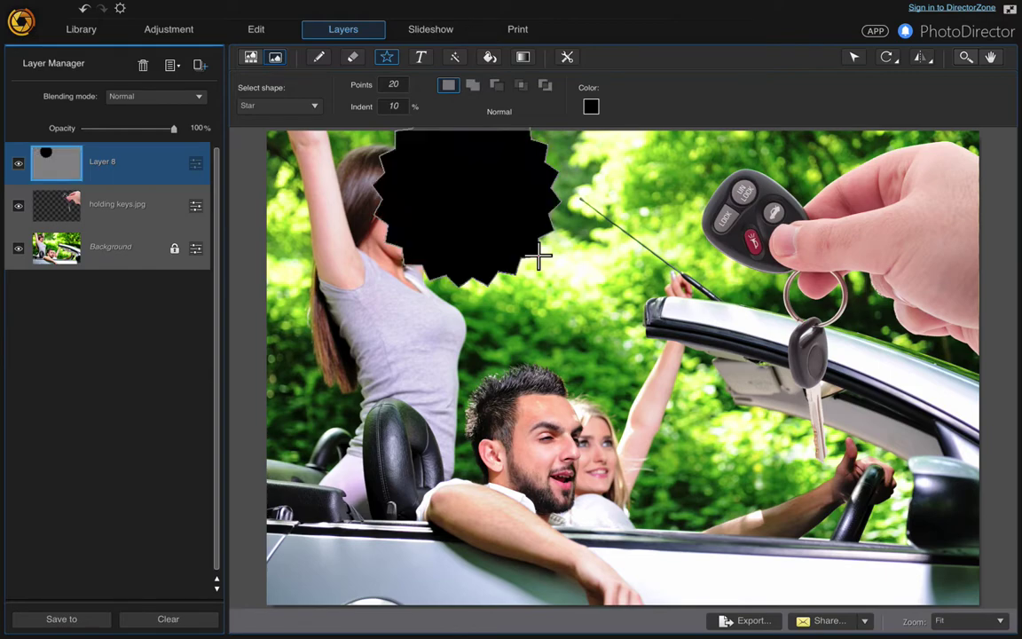
# Step: Move and shrink the black starburst between the woman and the key-holding hand
pyautogui.click(853, 57)
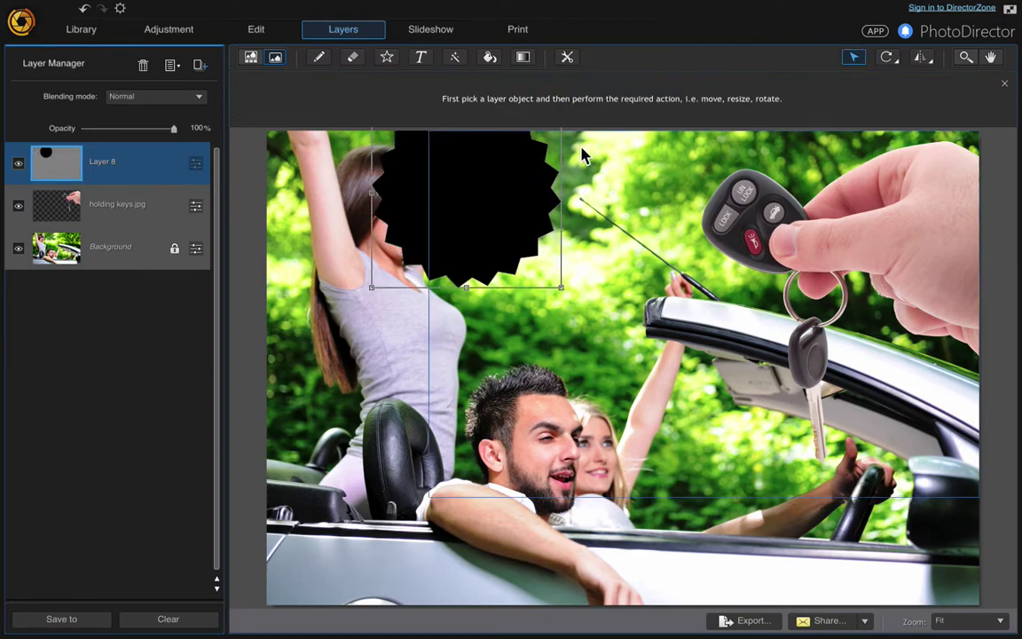
pyautogui.moveTo(406, 182); pyautogui.dragTo(483, 216)
pyautogui.moveTo(452, 321); pyautogui.dragTo(454, 318)
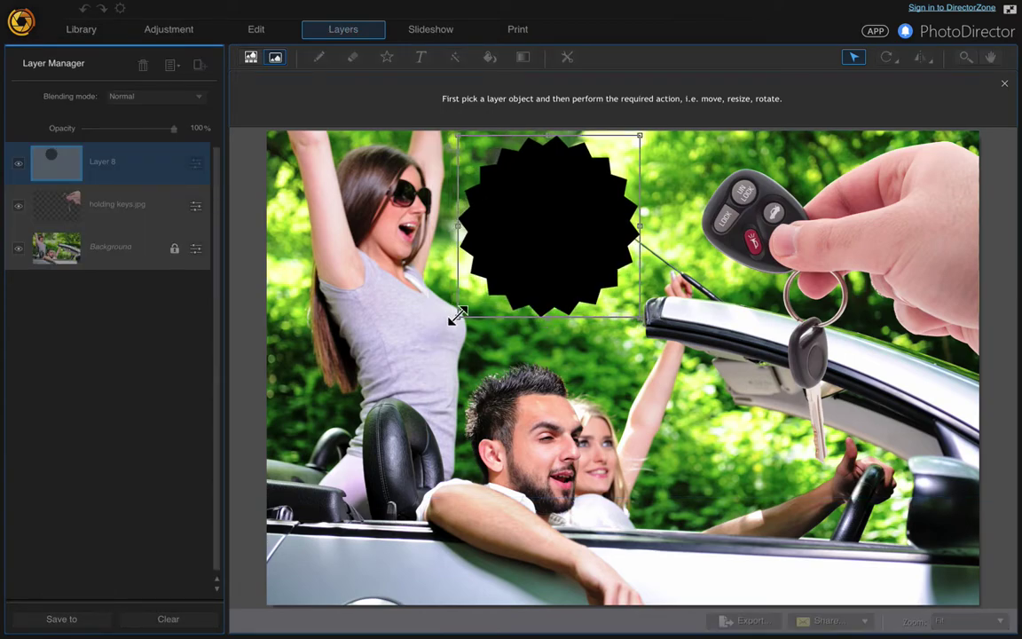
pyautogui.moveTo(552, 202); pyautogui.dragTo(550, 204)
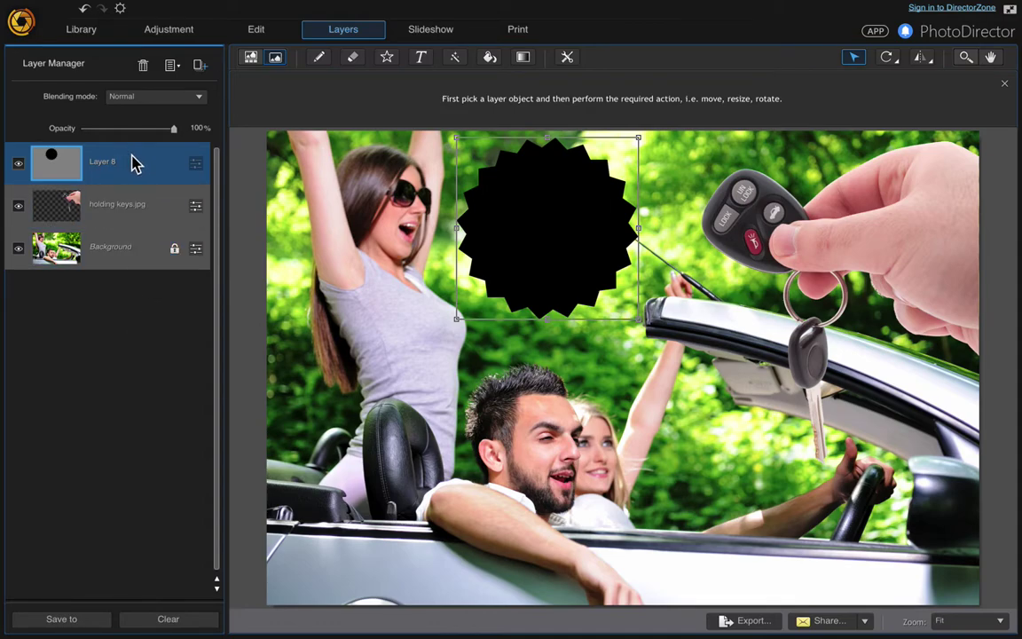
# Step: Duplicate the Layer 8 starburst into Layer 8 copy
pyautogui.rightClick(133, 164)
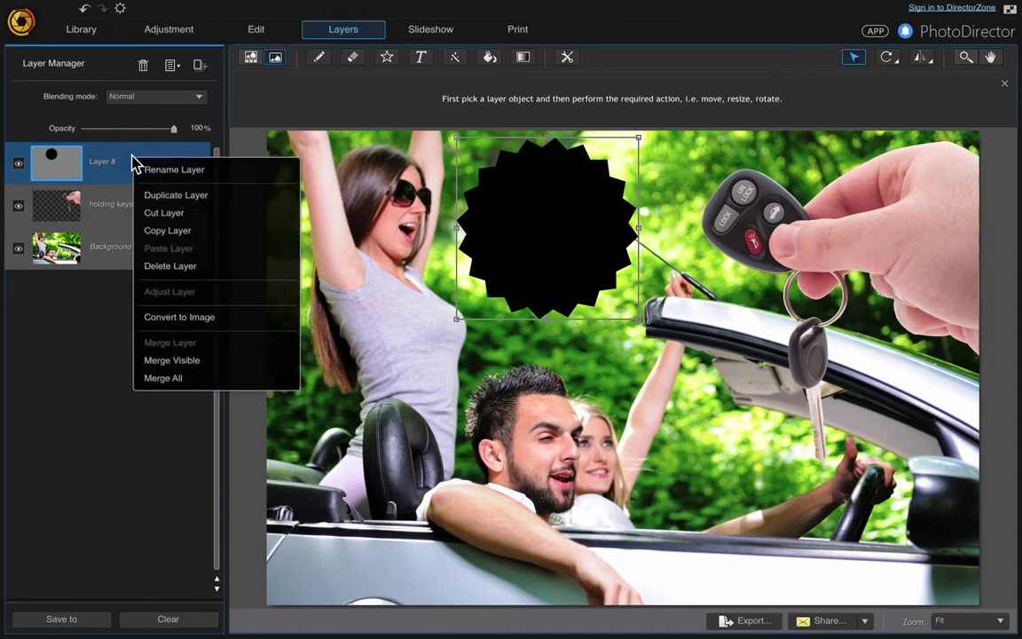
pyautogui.click(177, 195)
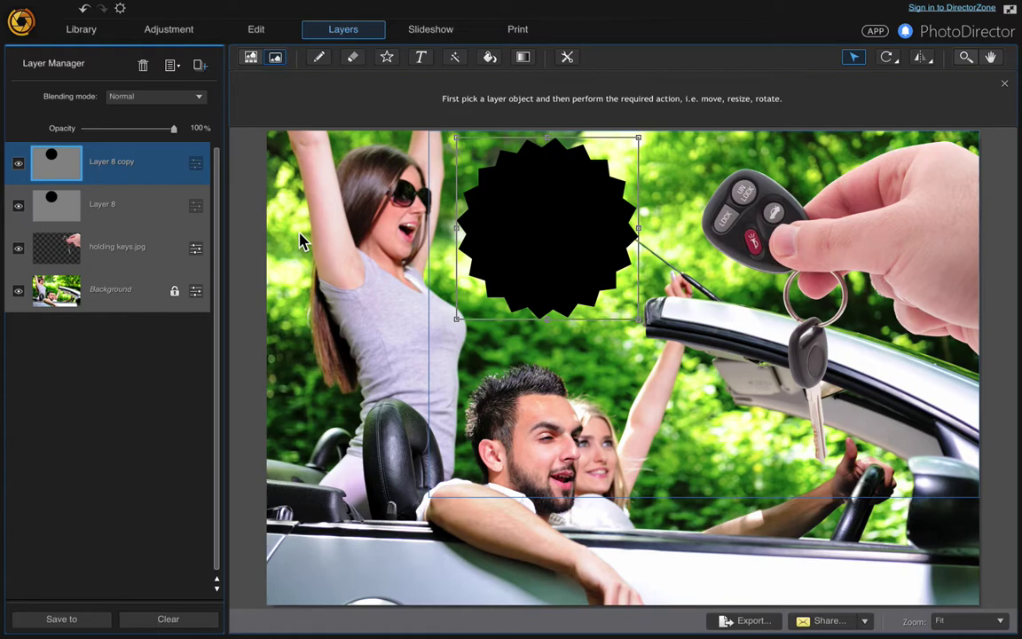
# Step: Fill the copied starburst with pale yellow #f9ffc6
pyautogui.click(490, 56)
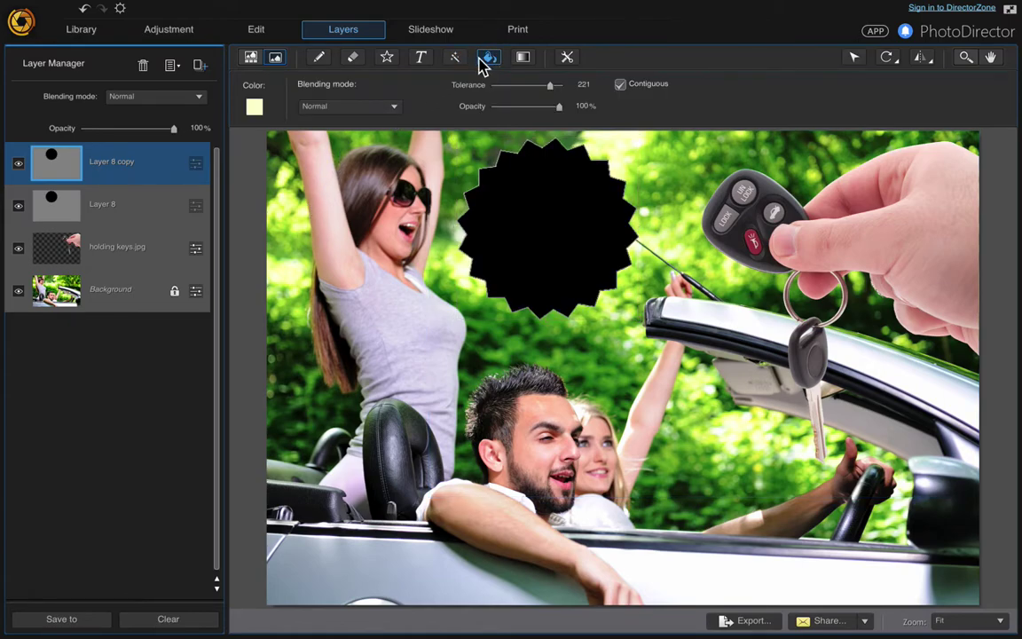
pyautogui.click(255, 107)
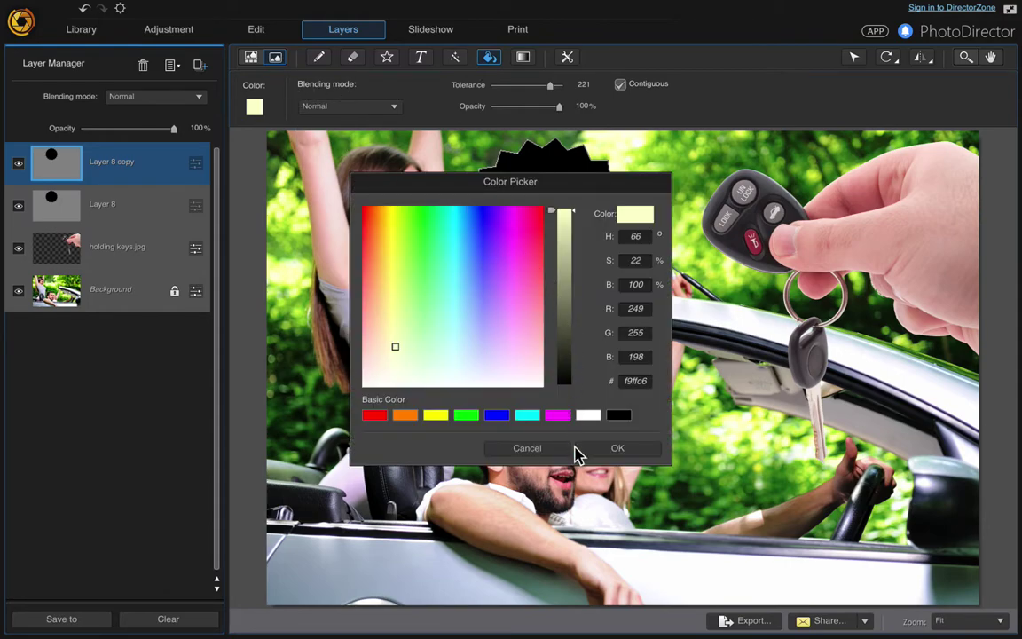
pyautogui.click(616, 449)
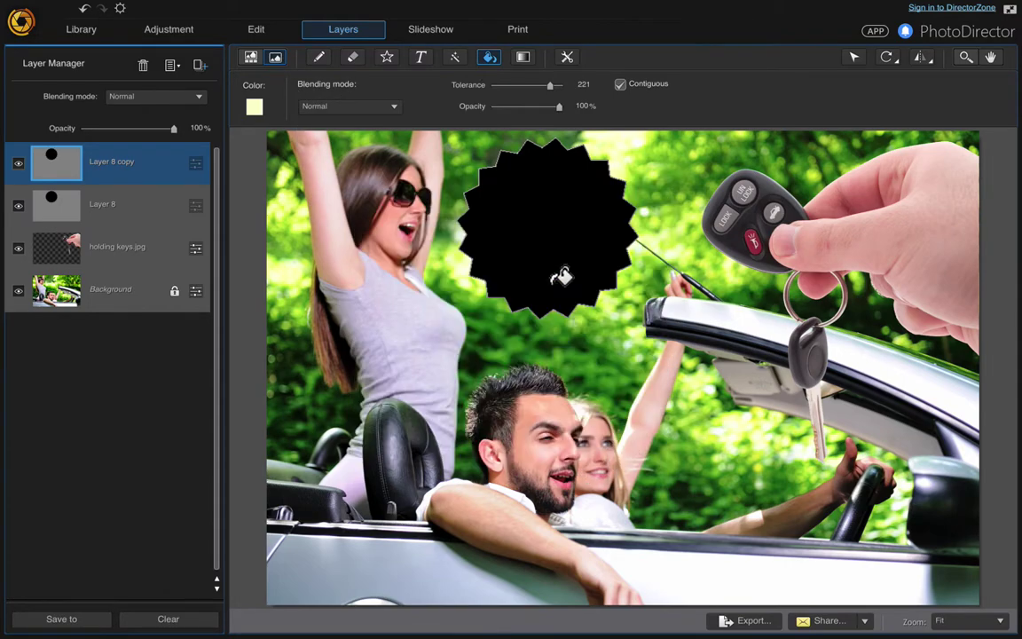
pyautogui.click(534, 243)
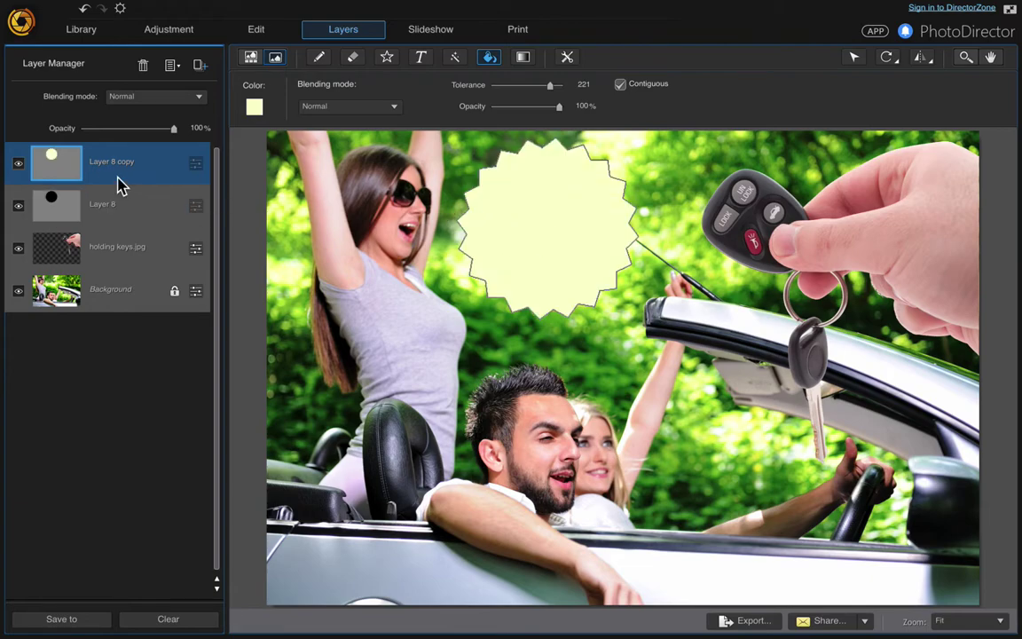
pyautogui.click(854, 59)
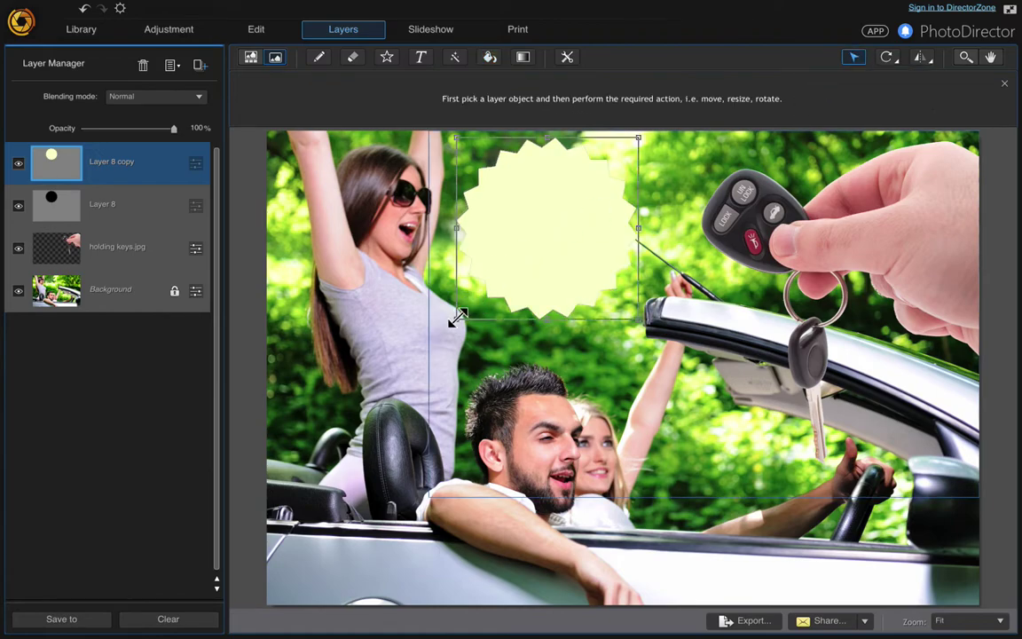
# Step: Shrink and align the yellow starburst over the black one, and set Layer 8's opacity to 87%
pyautogui.moveTo(456, 319); pyautogui.dragTo(454, 320)
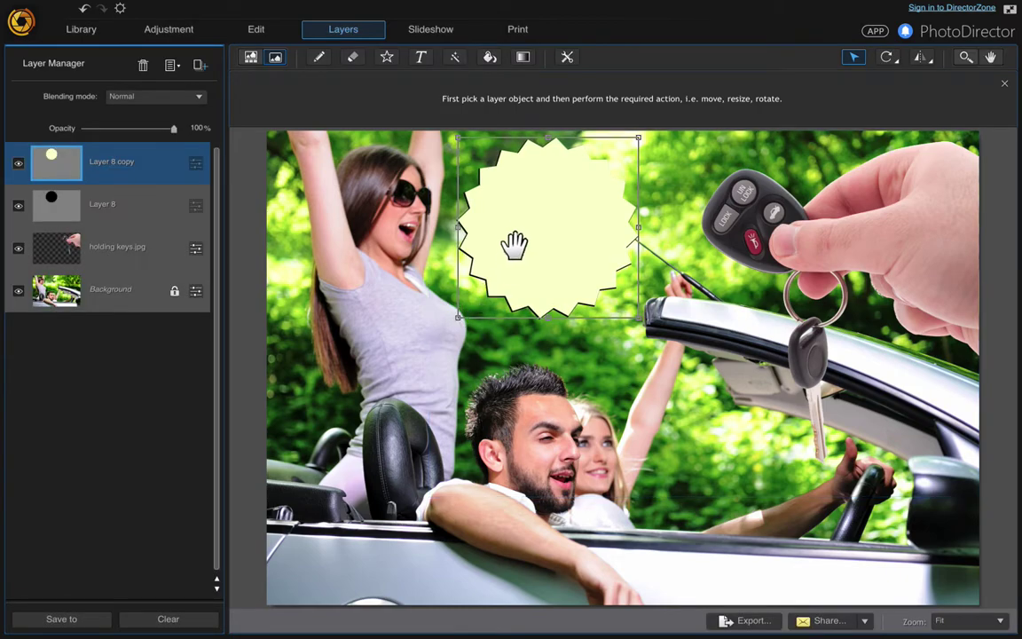
pyautogui.moveTo(529, 218); pyautogui.dragTo(525, 219)
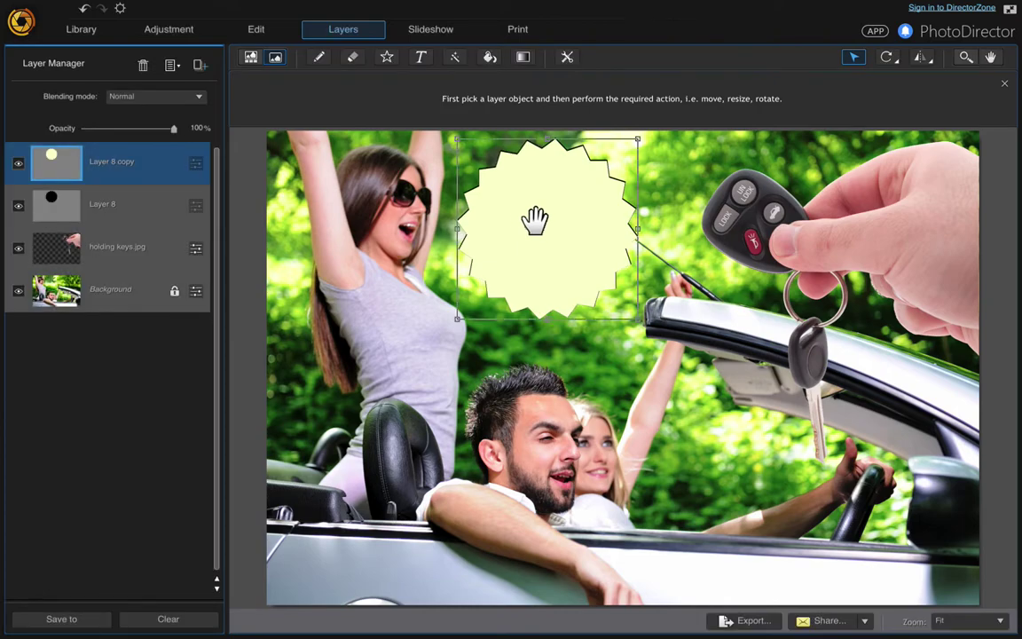
pyautogui.keyDown('ctrl'); pyautogui.click(138, 207); pyautogui.keyUp('ctrl')
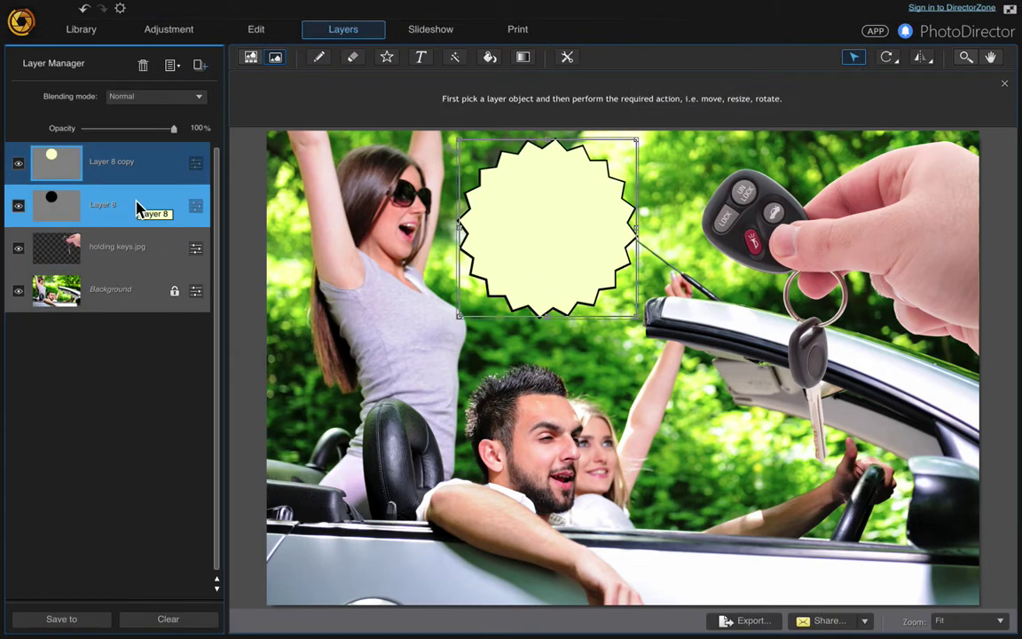
pyautogui.click(137, 208)
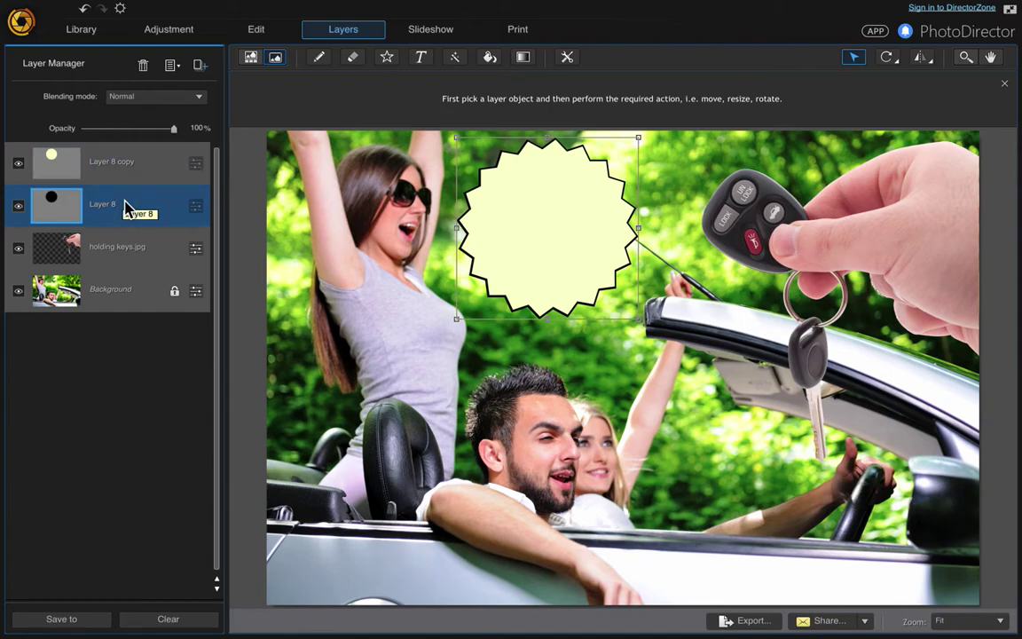
pyautogui.moveTo(173, 129); pyautogui.dragTo(116, 131)
pyautogui.click(139, 170)
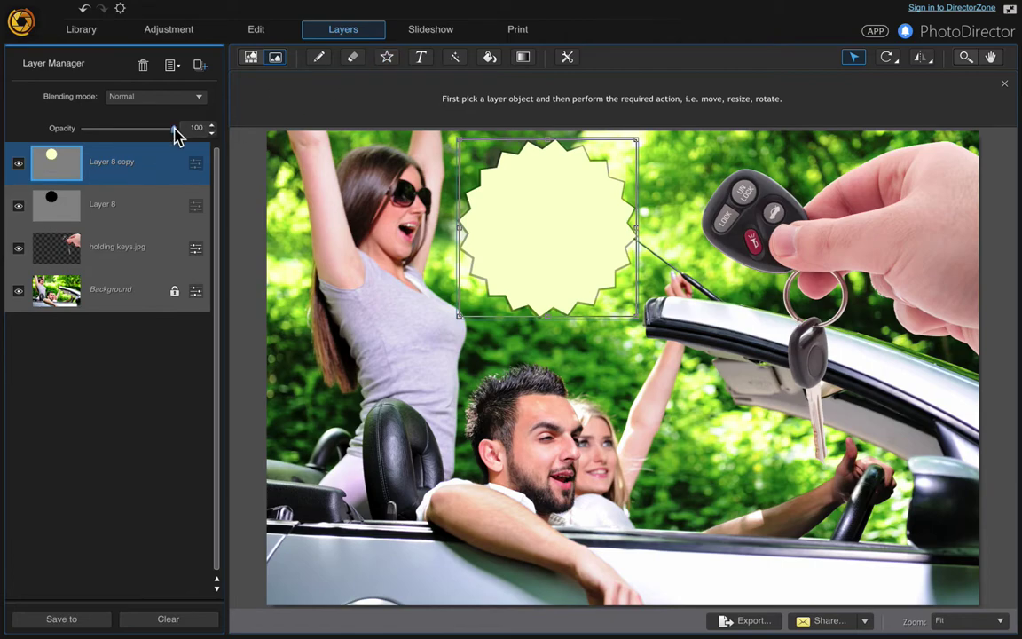
# Step: Place a text box on the starburst, widen and heighten it, and centre-align it
pyautogui.click(420, 59)
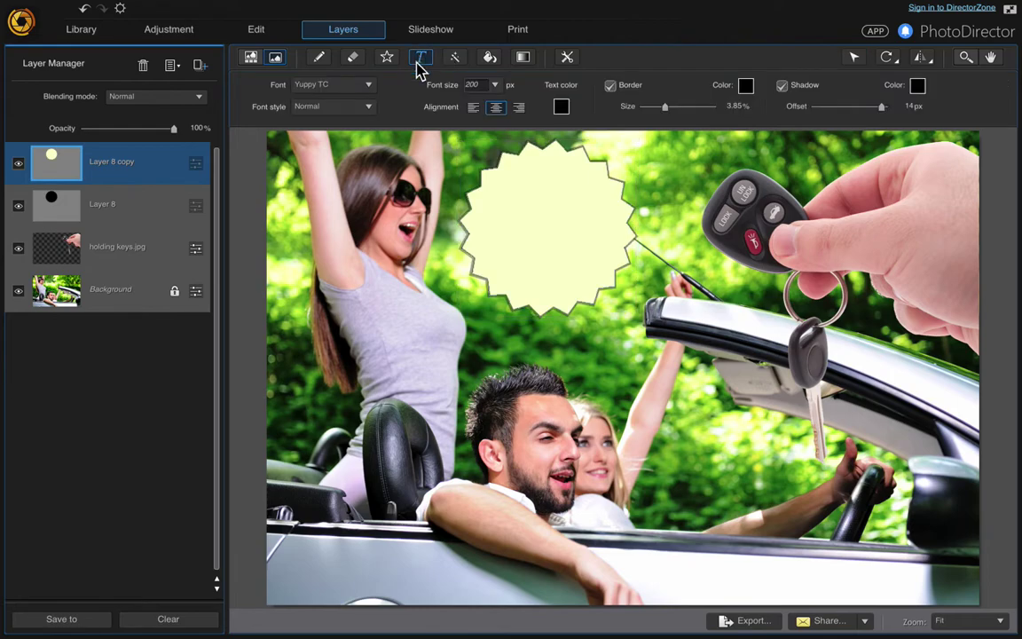
pyautogui.click(503, 203)
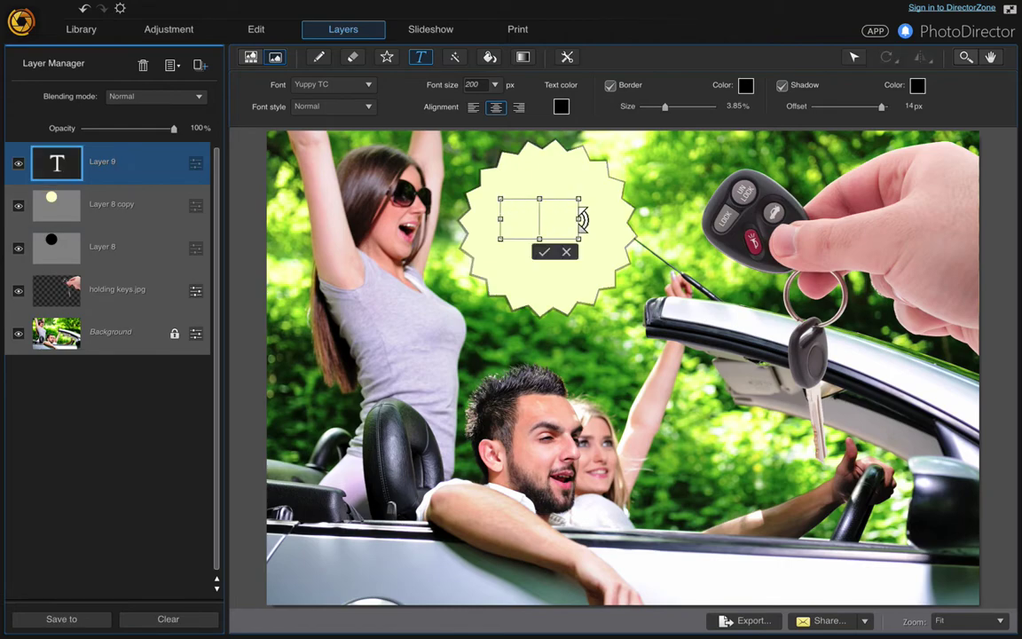
pyautogui.moveTo(580, 219); pyautogui.dragTo(627, 218)
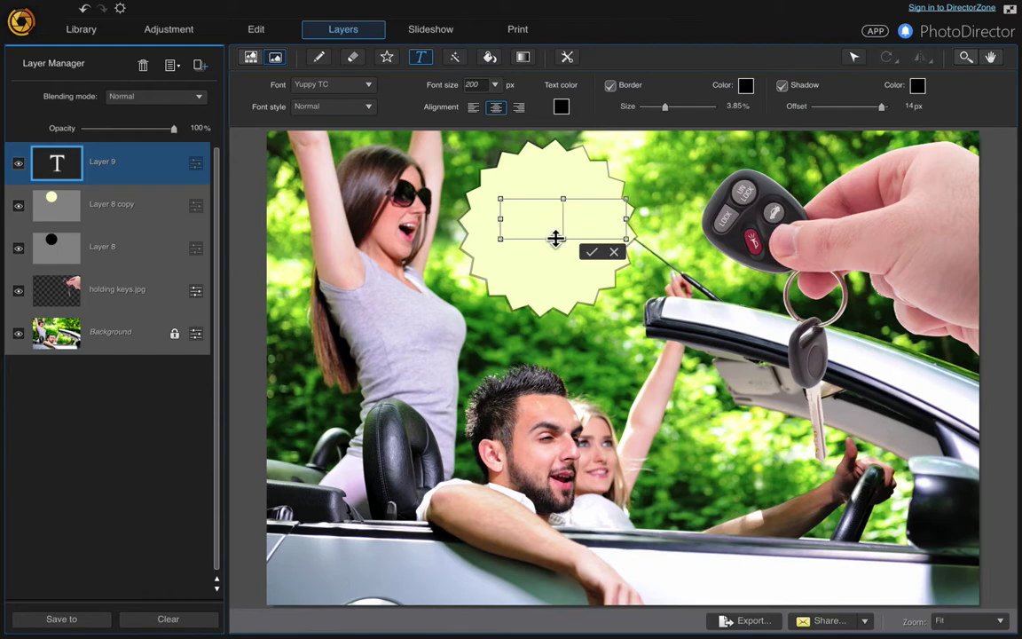
pyautogui.moveTo(555, 238); pyautogui.dragTo(559, 270)
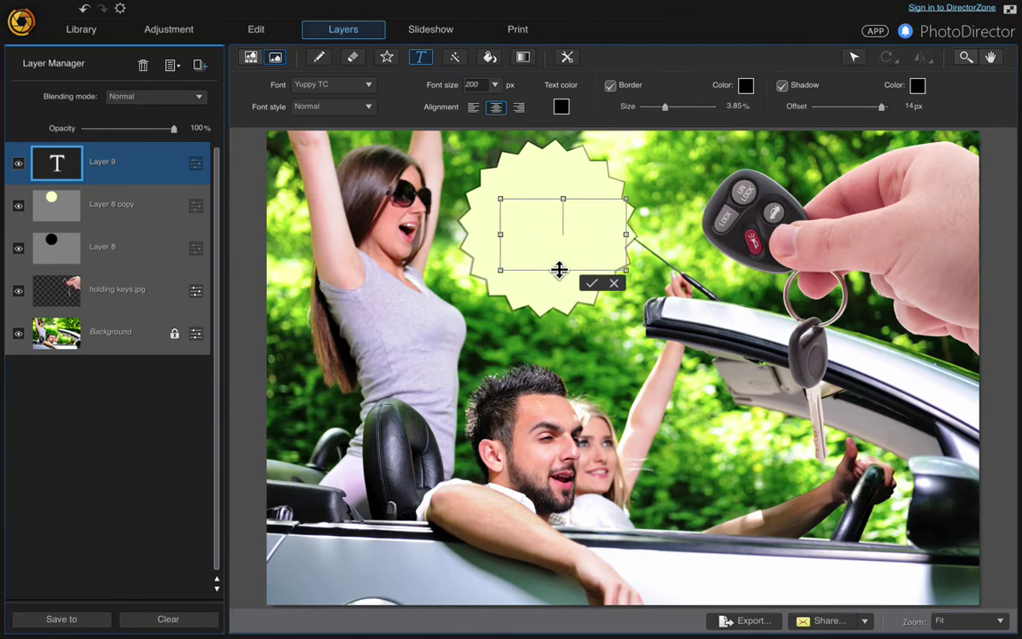
pyautogui.click(495, 113)
# Step: Enter 'YOU COULD', 'WIN', 'THIS', 'CAR!' on separate lines and commit the text
pyautogui.write('YOU')
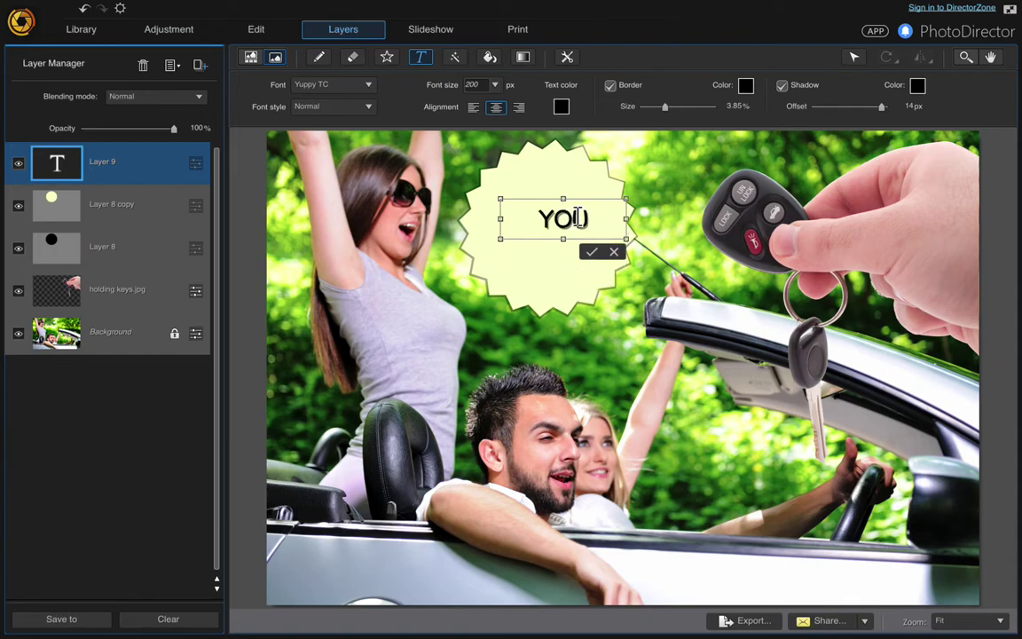
pyautogui.write(' COULD')
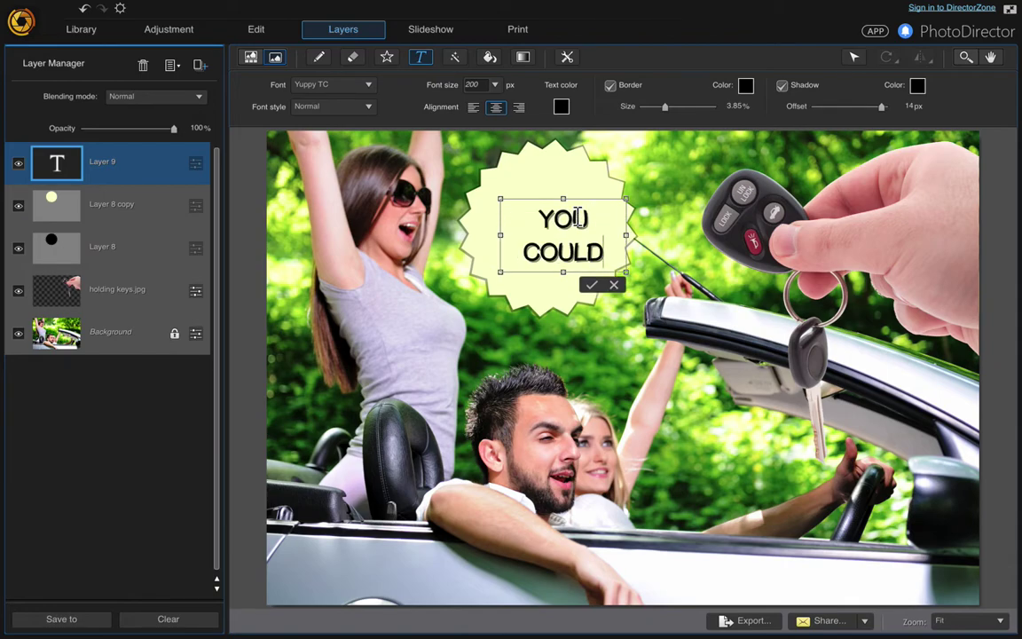
pyautogui.press('Return')
pyautogui.write('WIN')
pyautogui.press('Return')
pyautogui.write('THIS')
pyautogui.press('Return')
pyautogui.write('CAR!')
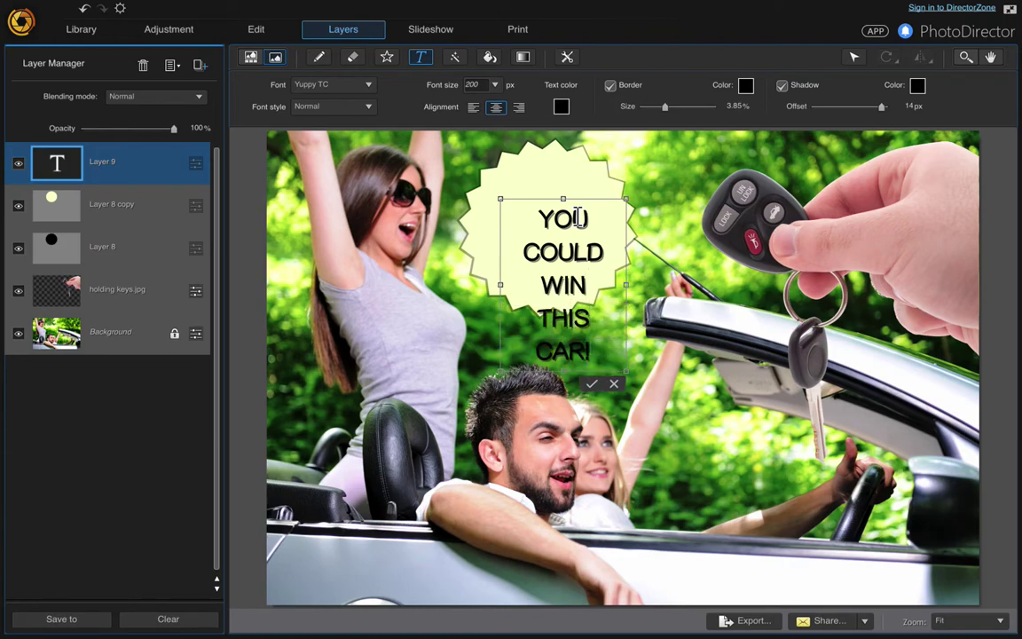
pyautogui.click(591, 383)
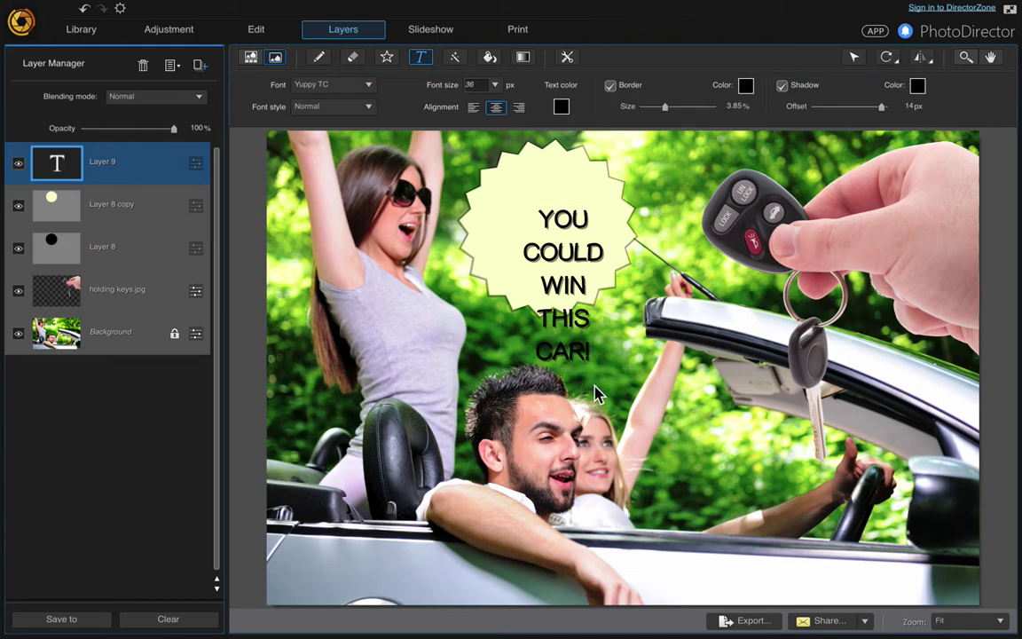
# Step: Move and shrink the text block so it sits centred inside the starburst
pyautogui.click(855, 58)
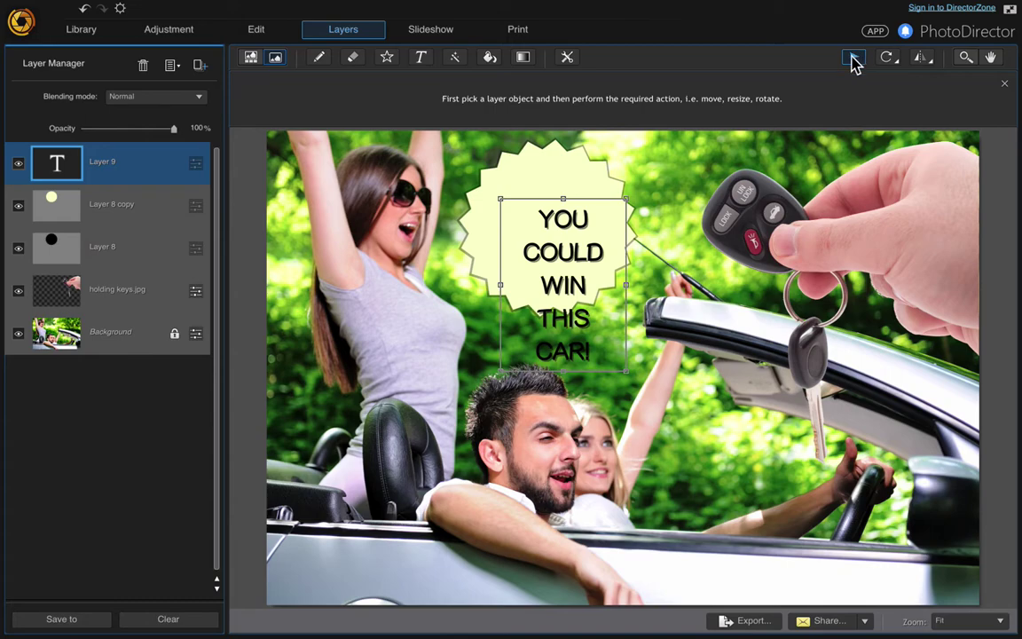
pyautogui.moveTo(572, 201); pyautogui.dragTo(562, 142)
pyautogui.moveTo(487, 311); pyautogui.dragTo(498, 296)
pyautogui.moveTo(561, 161); pyautogui.dragTo(558, 183)
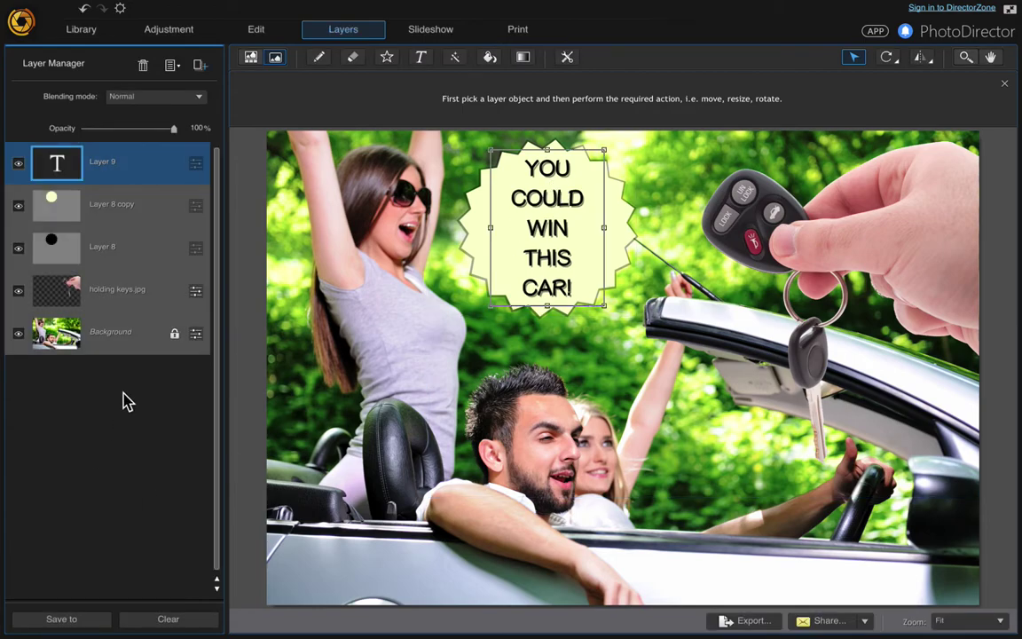
# Step: Merge all visible layers into a single Background layer
pyautogui.click(133, 346)
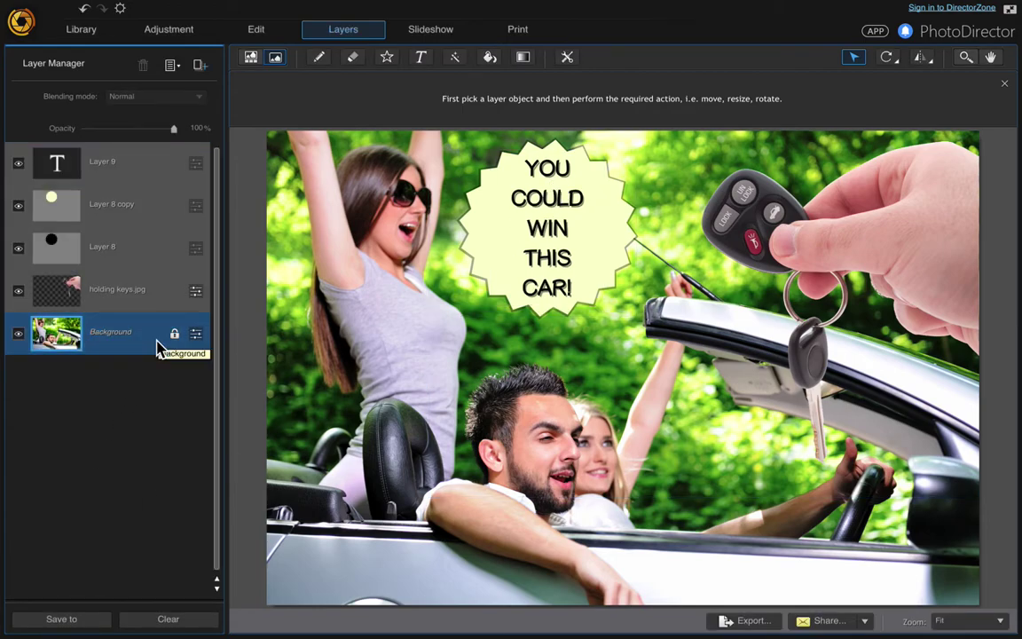
pyautogui.rightClick(139, 165)
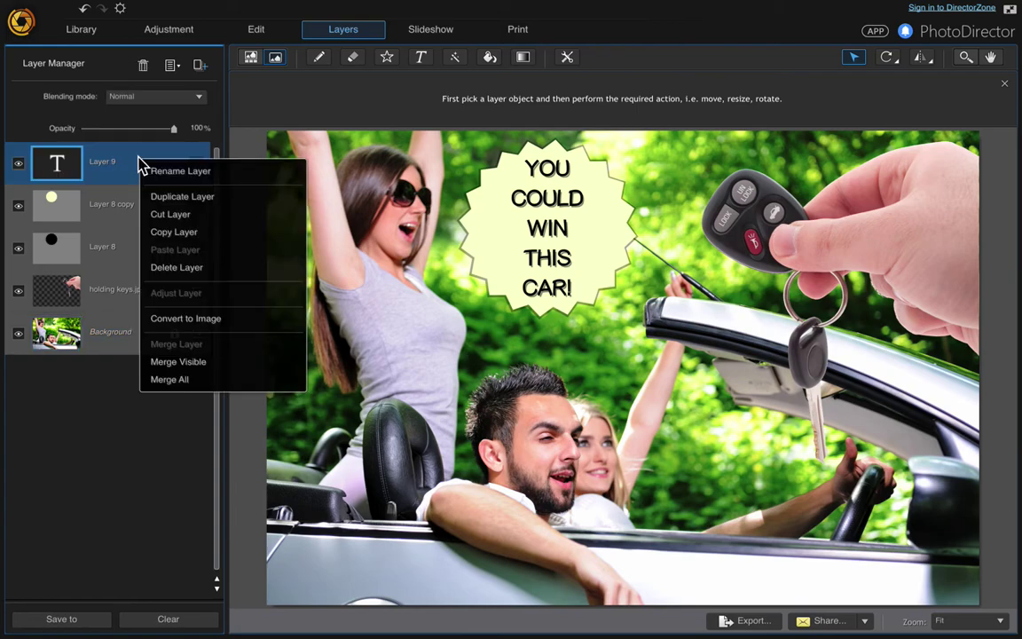
pyautogui.click(179, 362)
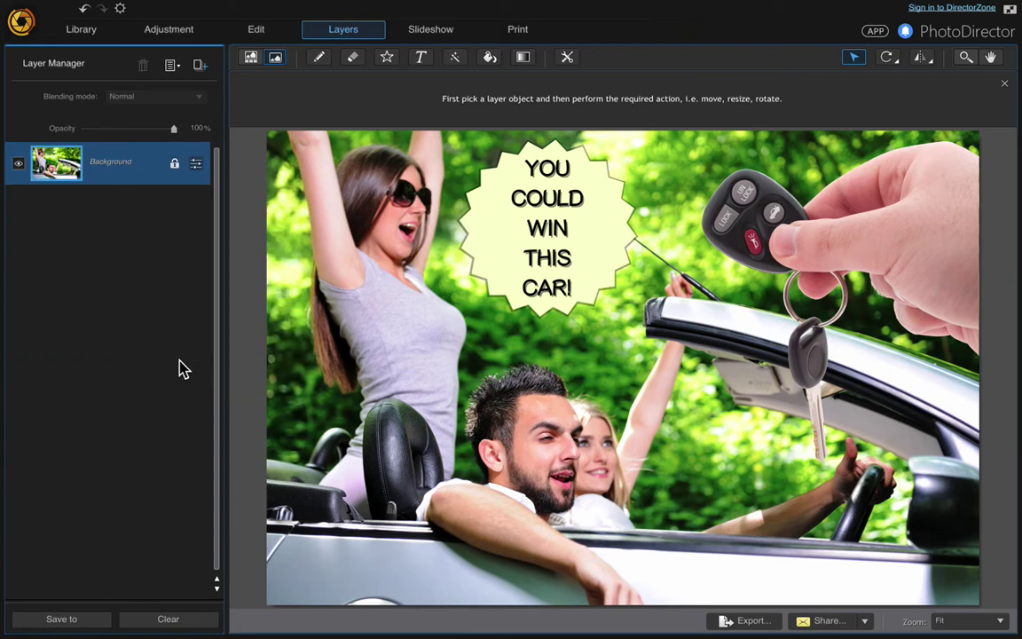
pyautogui.moveTo(191, 7)
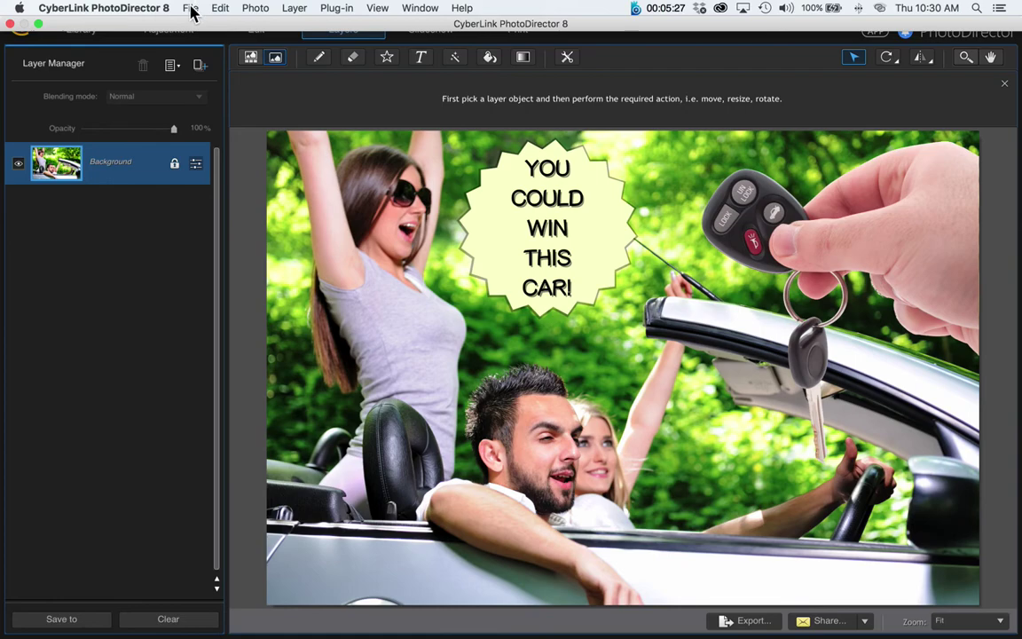
pyautogui.click(190, 9)
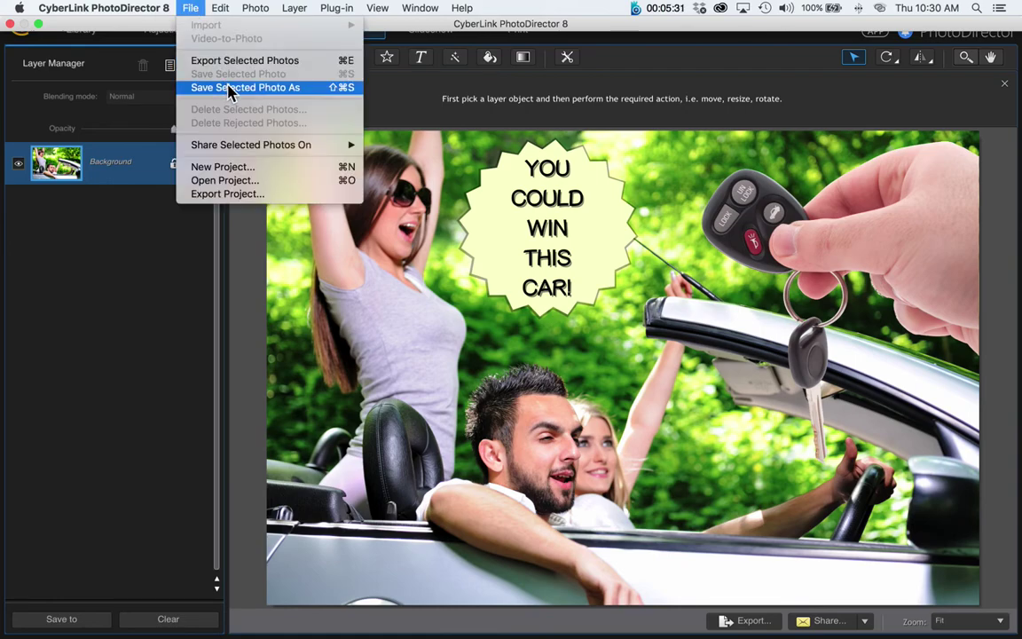
pyautogui.click(132, 249)
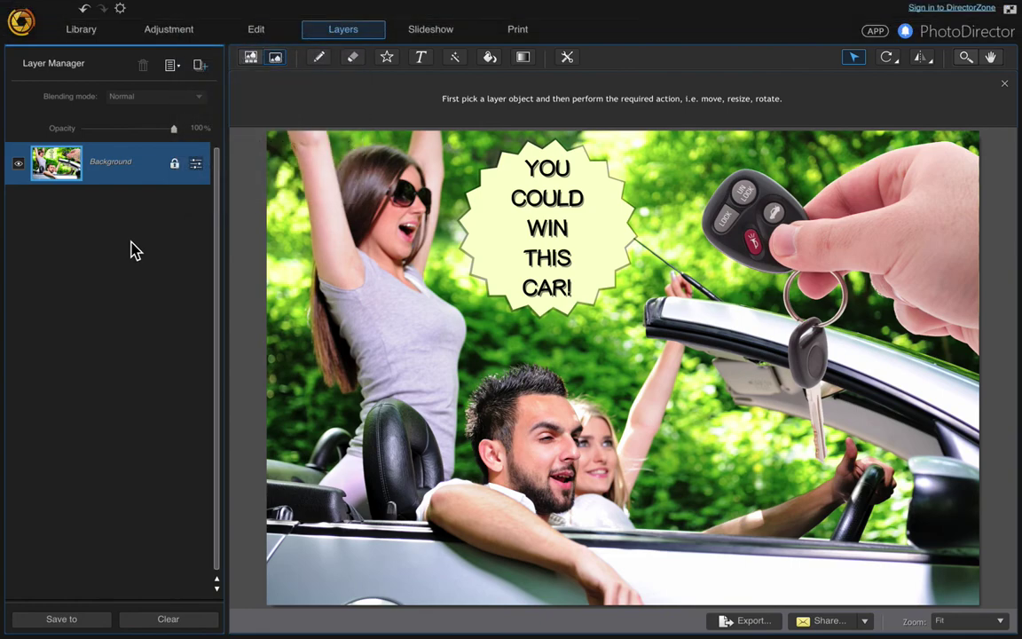